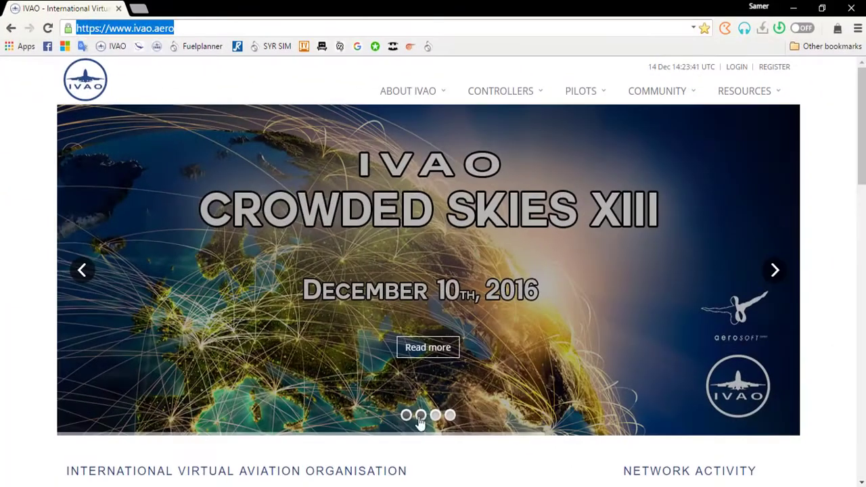
- Browse the controller and pilot banner slides, then go to the Registration page
click(421, 416)
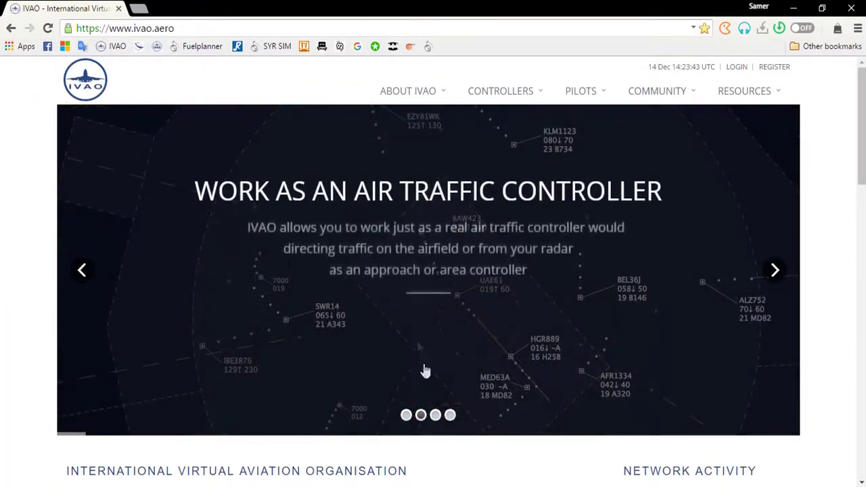
click(436, 416)
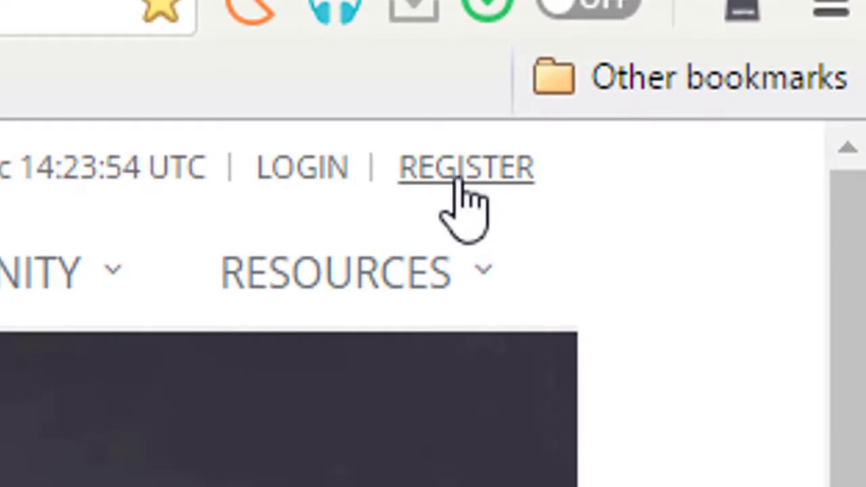
click(463, 177)
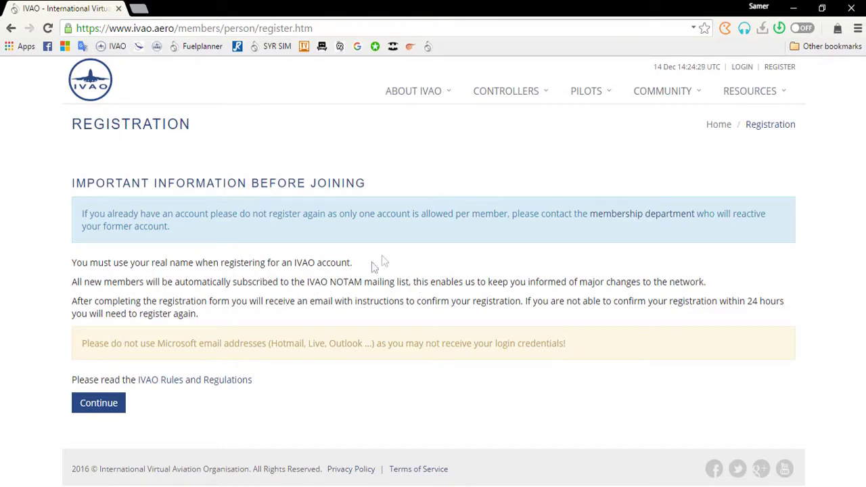
- Highlight the Microsoft e-mail address warning and continue to the registration form
drag(372, 345, 269, 345)
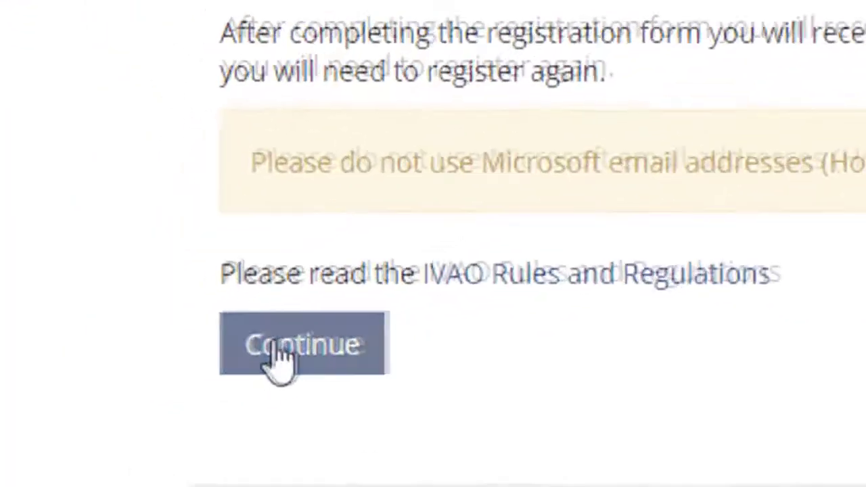
click(140, 394)
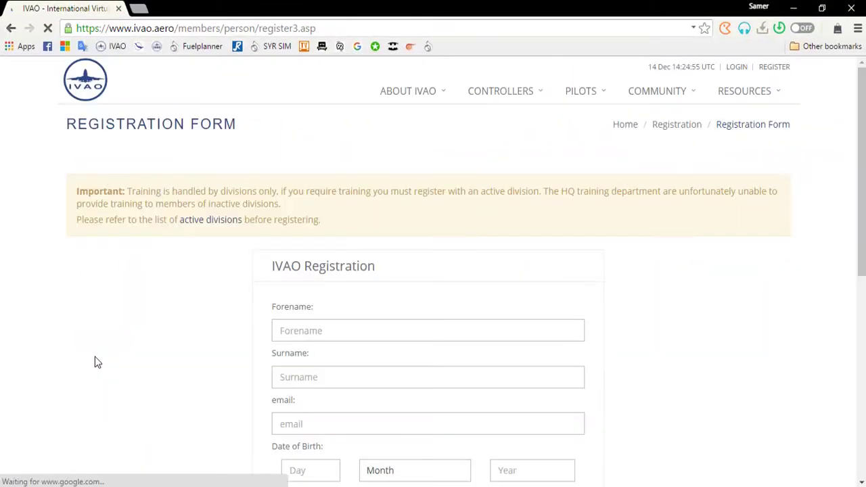
- Enter the user's forename and surname, correcting the typos
scroll(172, 327, down, 2)
scroll(172, 328, up, 2)
scroll(172, 327, down, 1)
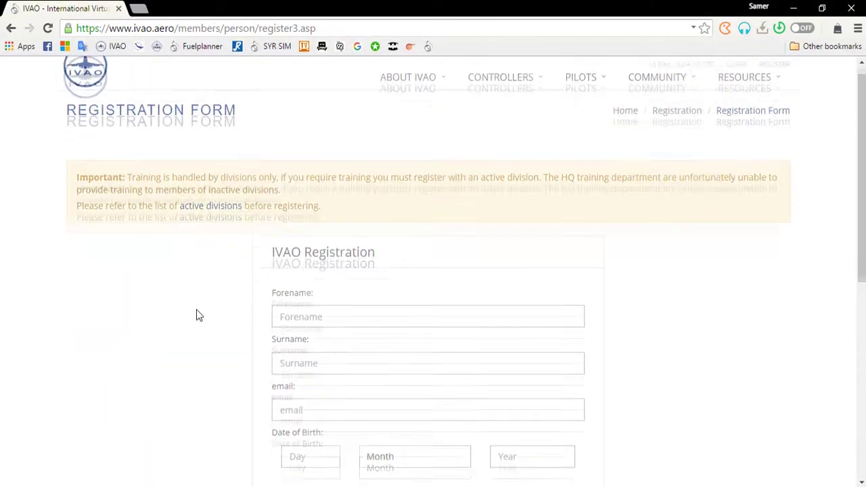
scroll(168, 277, up, 1)
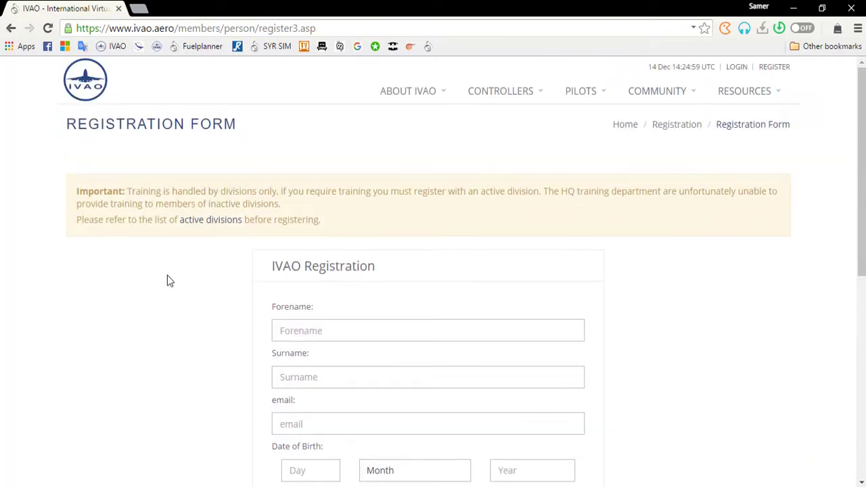
scroll(181, 301, down, 2)
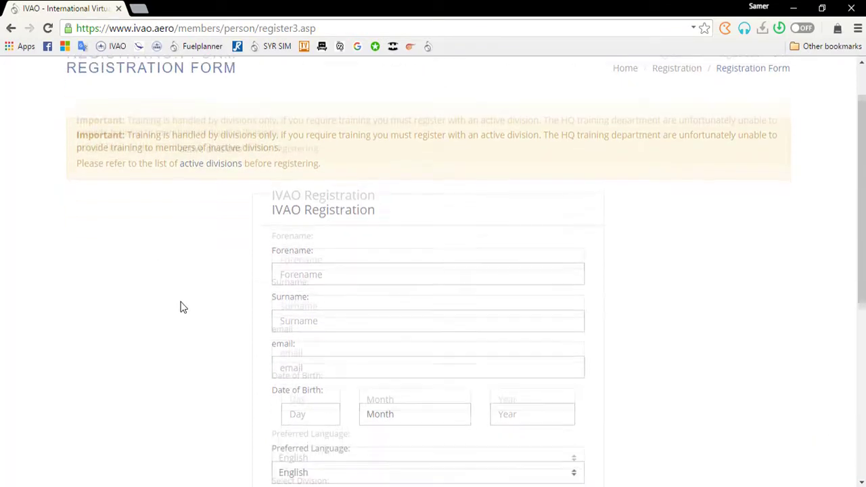
click(333, 203)
key(BackSpace)
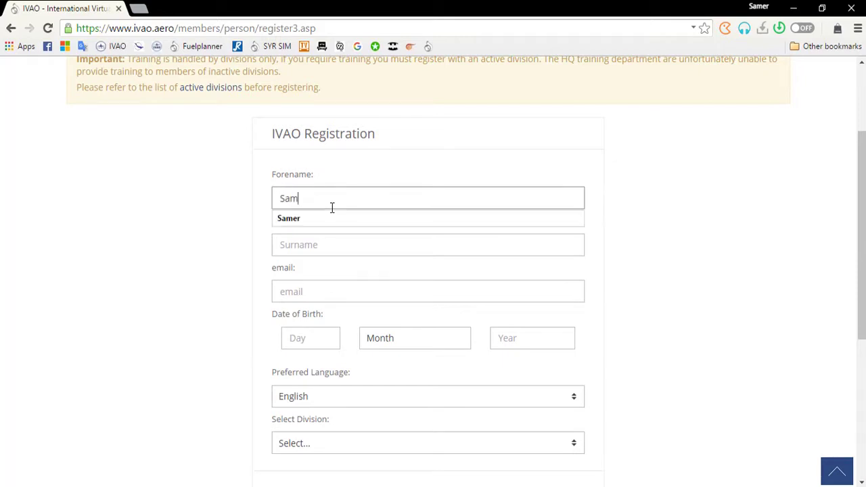
key(Down)
key(Return)
key(Tab)
key(BackSpace)
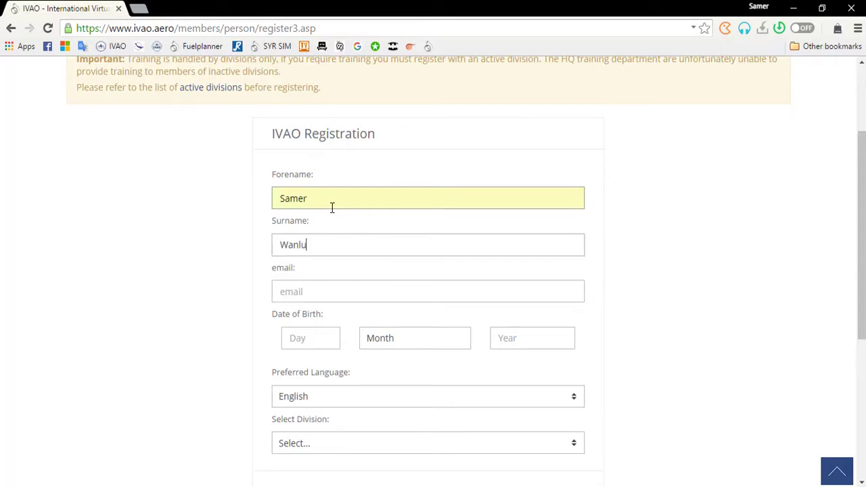
key(BackSpace)
click(309, 291)
click(331, 315)
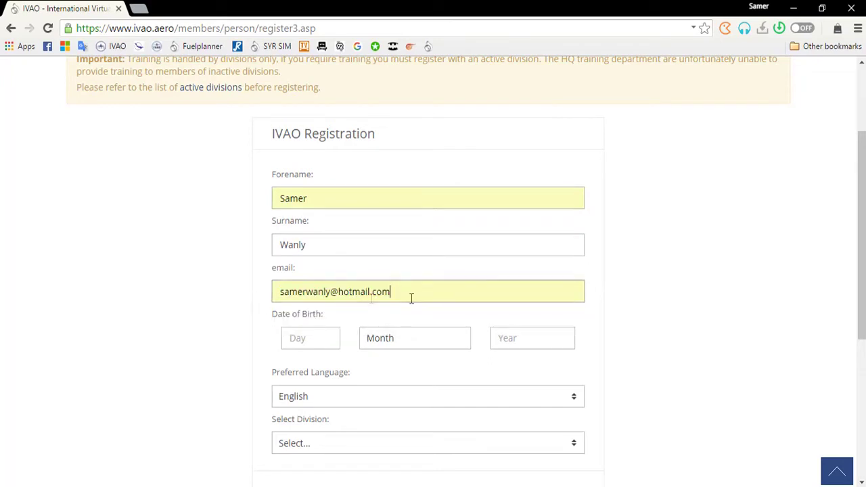
click(315, 338)
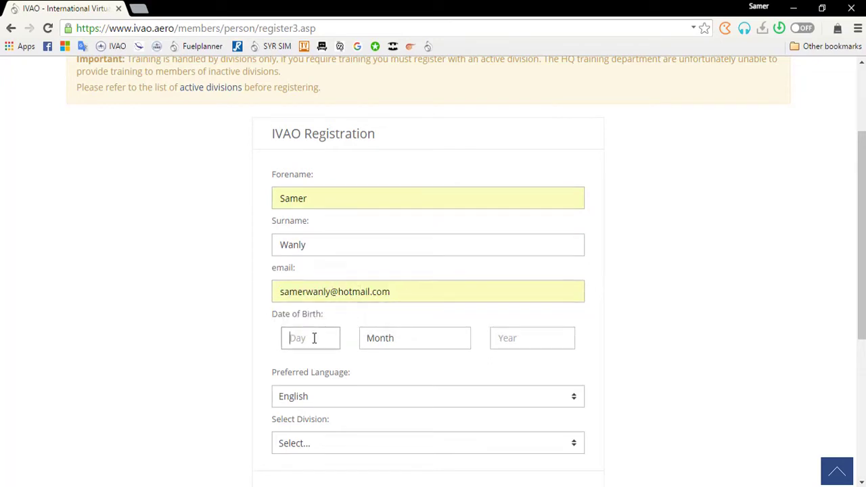
click(293, 355)
click(396, 338)
click(394, 337)
click(394, 337)
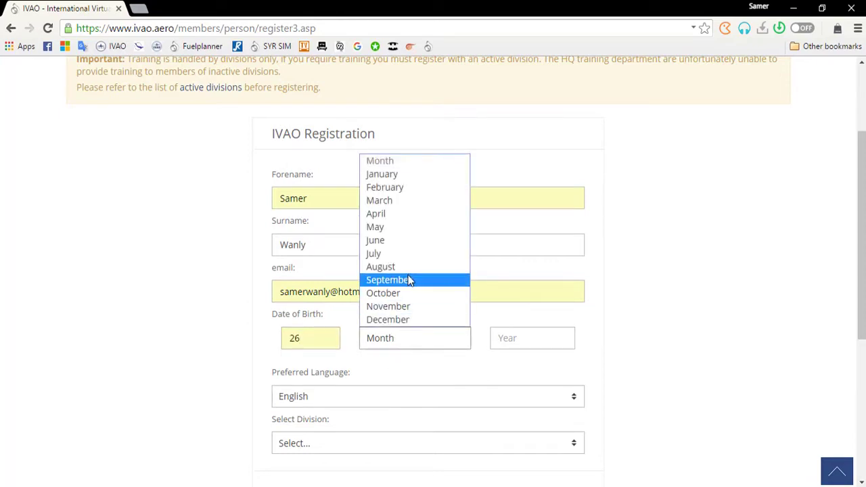
click(391, 240)
click(523, 342)
click(507, 360)
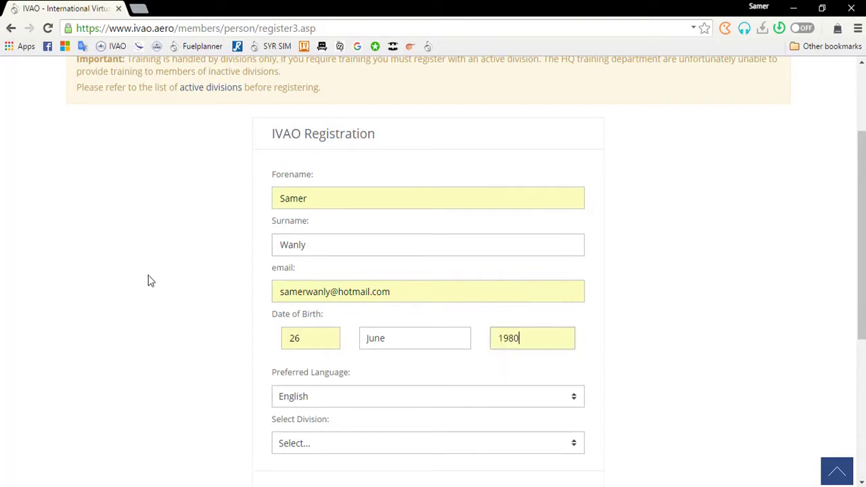
scroll(158, 272, down, 2)
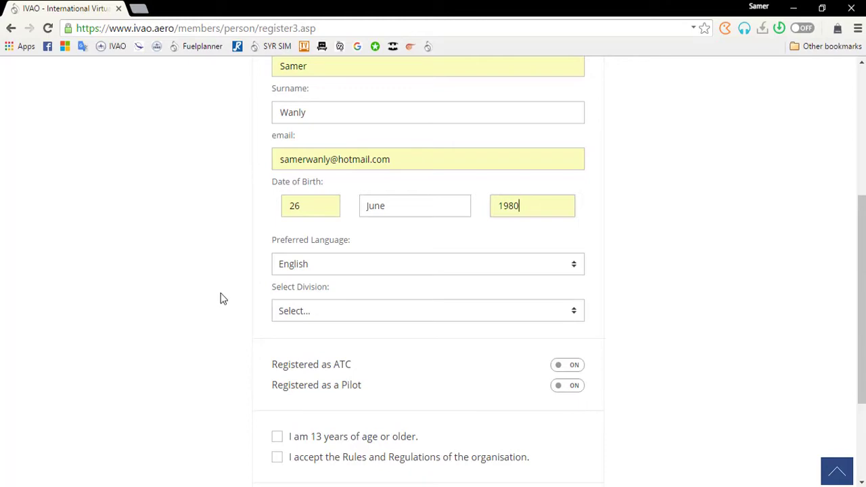
- Choose Syrian Arab Republic - active from the division list
click(360, 311)
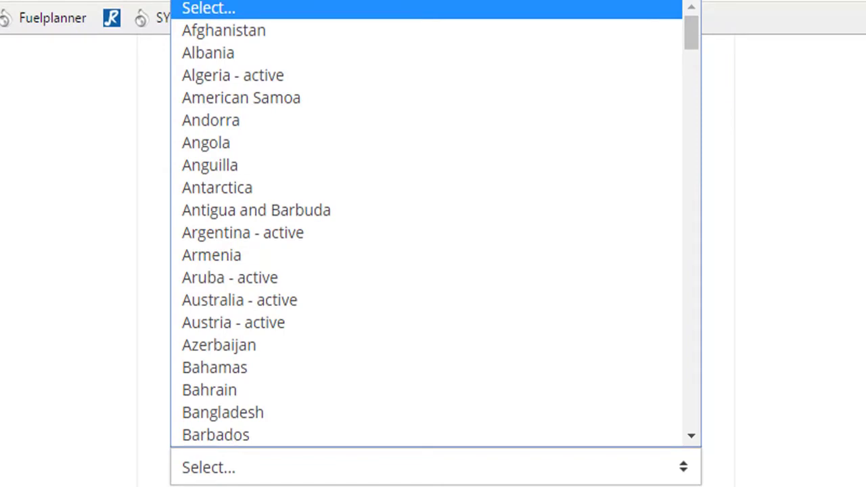
key(t)
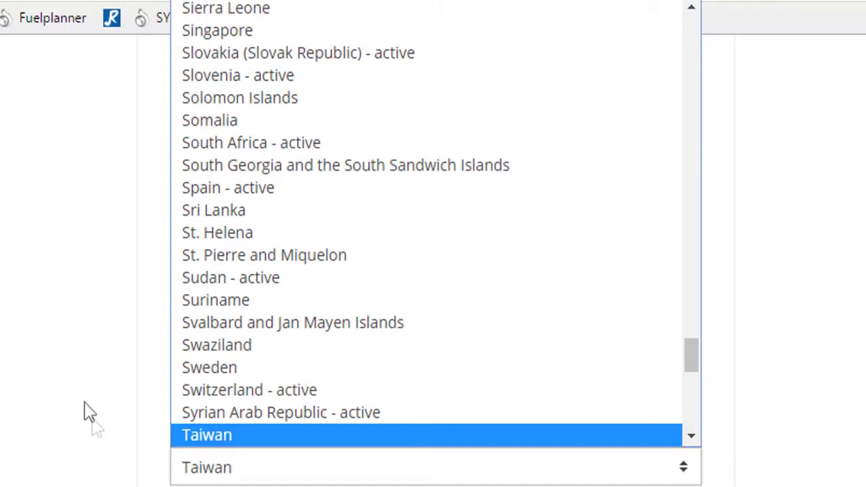
click(376, 415)
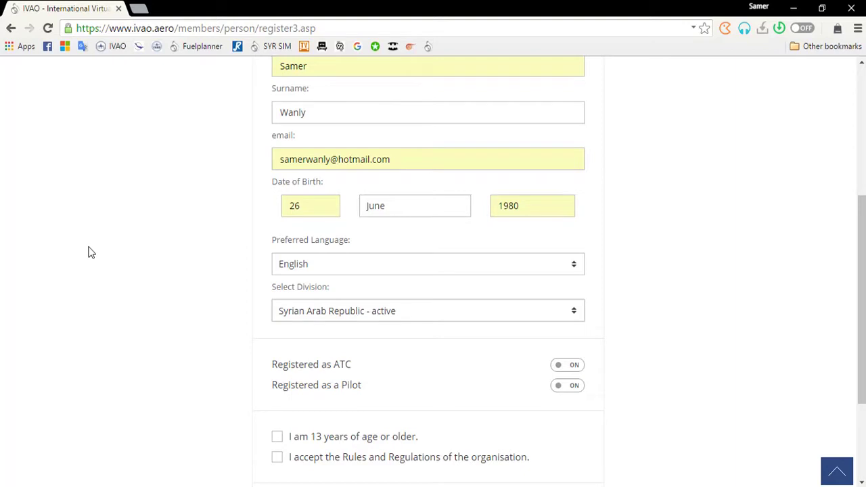
scroll(115, 264, down, 1)
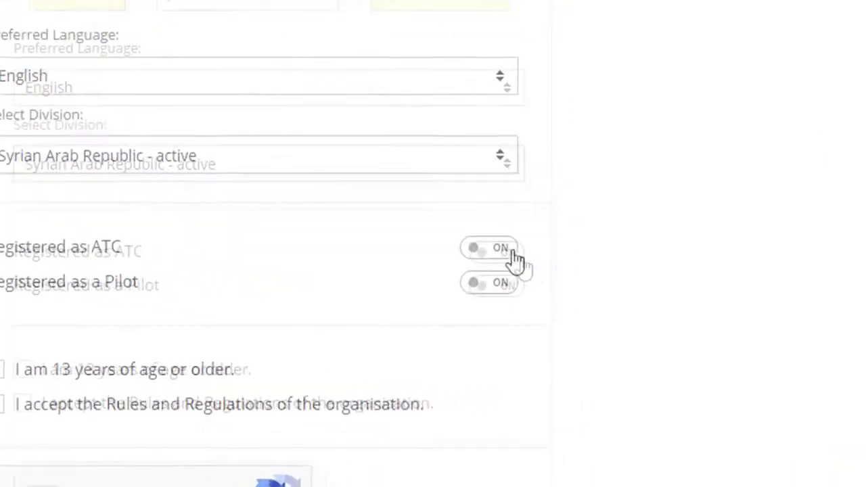
- Toggle ATC and pilot registration off and back on, leaving both enabled
click(515, 256)
click(507, 290)
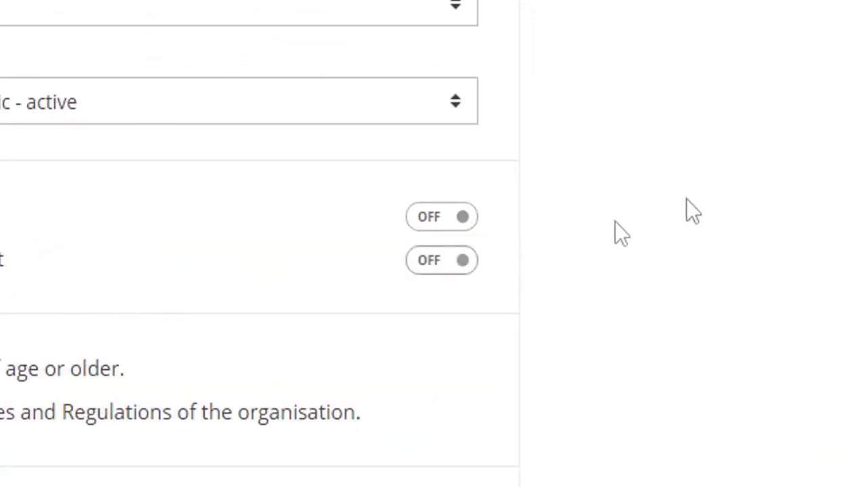
click(420, 217)
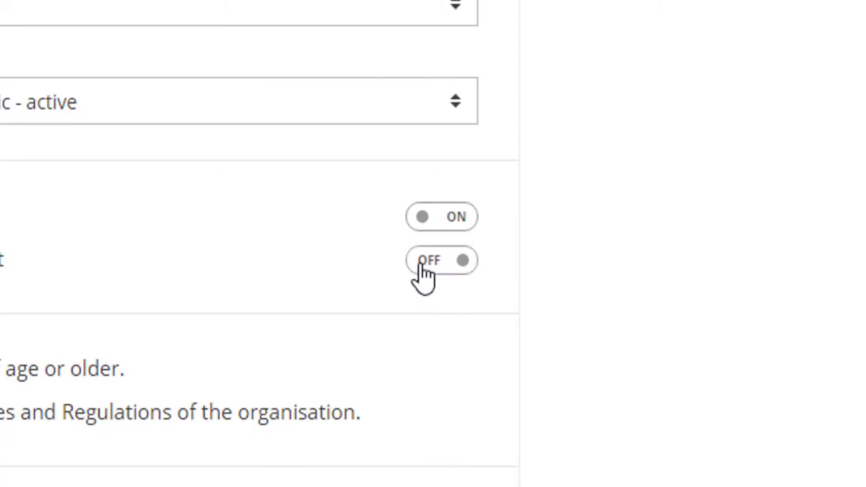
click(420, 263)
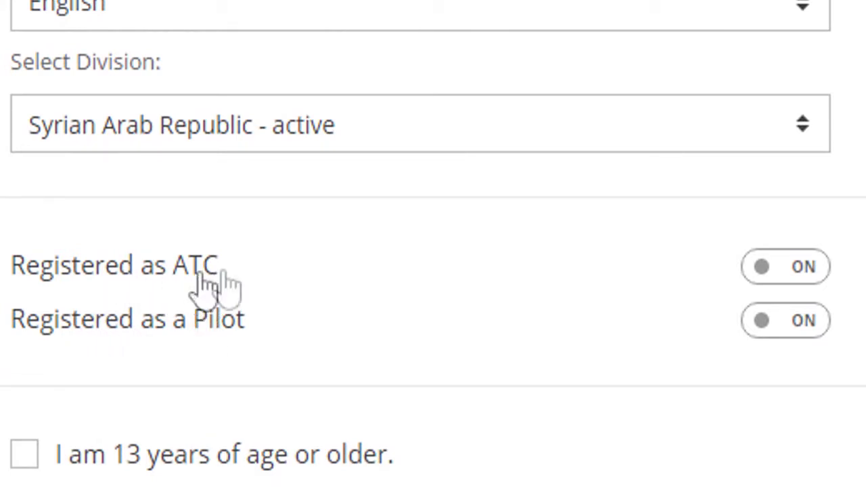
- Tick the 13-or-older and Rules and Regulations boxes and submit the registration
scroll(397, 174, down, 2)
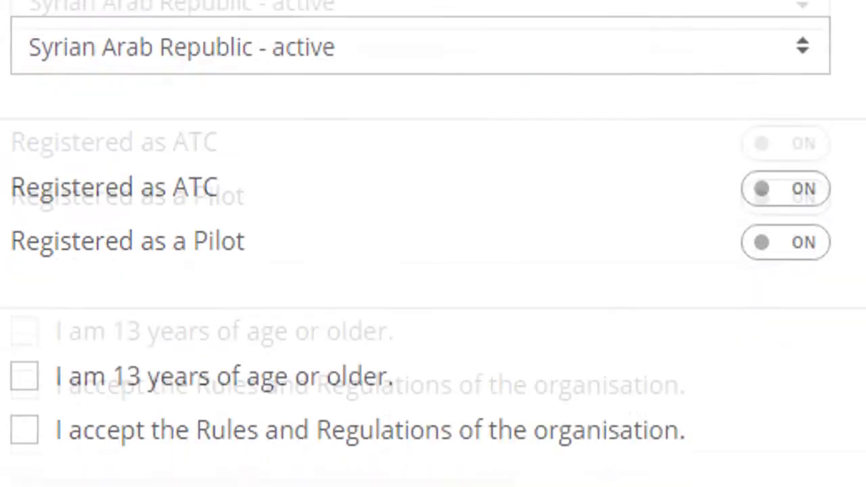
scroll(433, 244, down, 3)
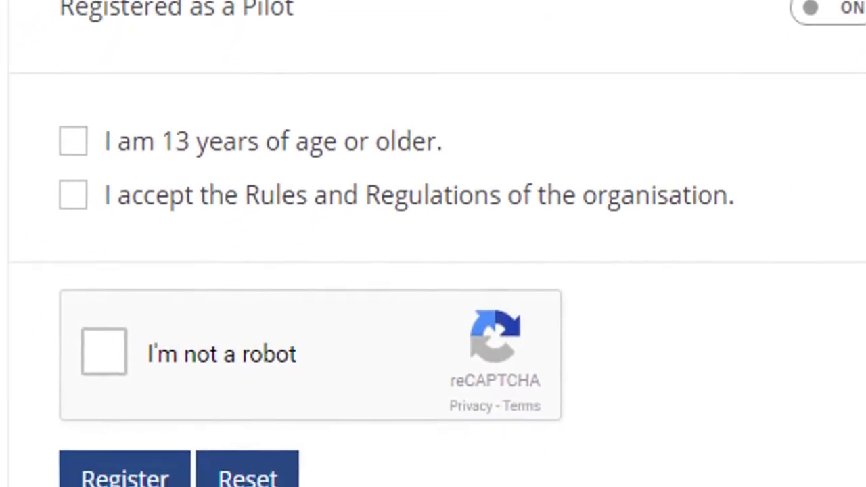
click(276, 287)
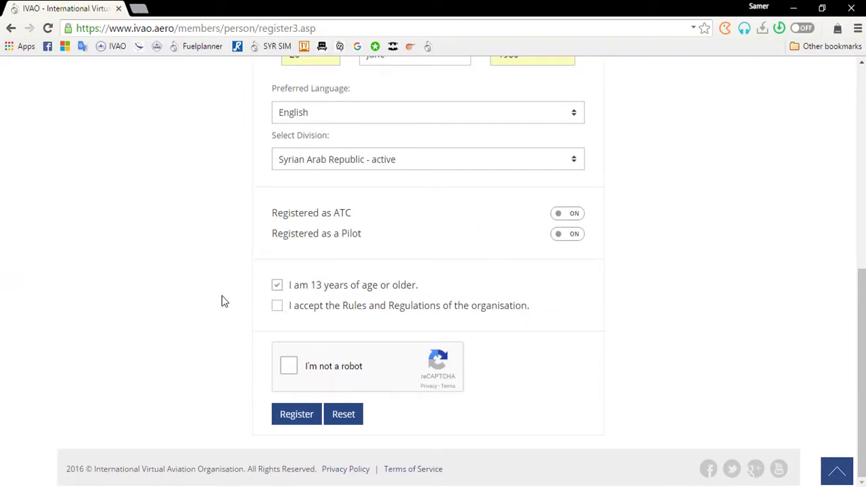
click(276, 310)
click(295, 417)
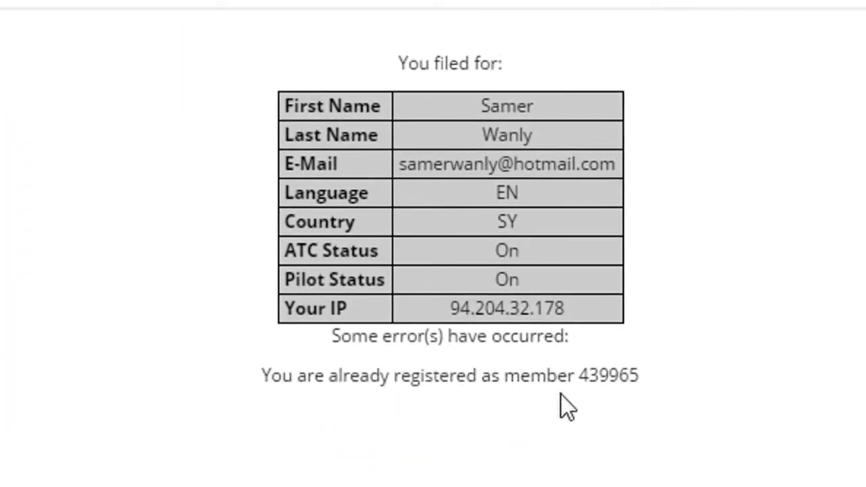
- Highlight the existing member number in the already-registered error, then deselect it
drag(653, 380, 579, 376)
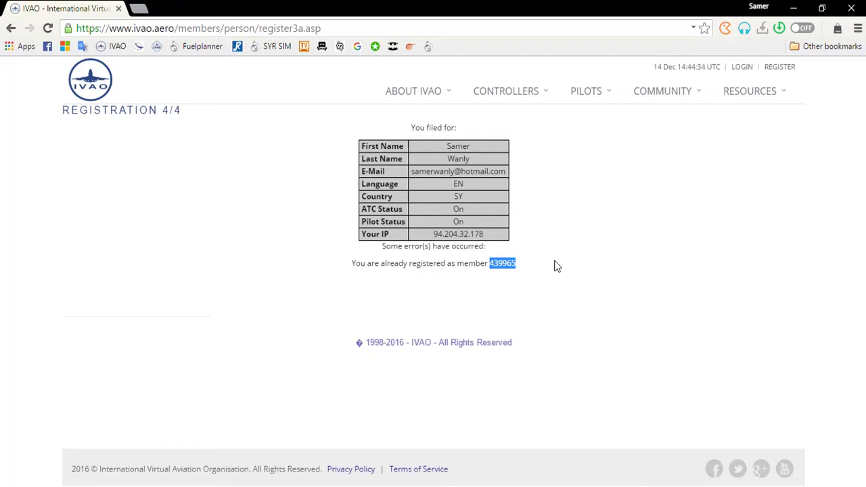
click(611, 201)
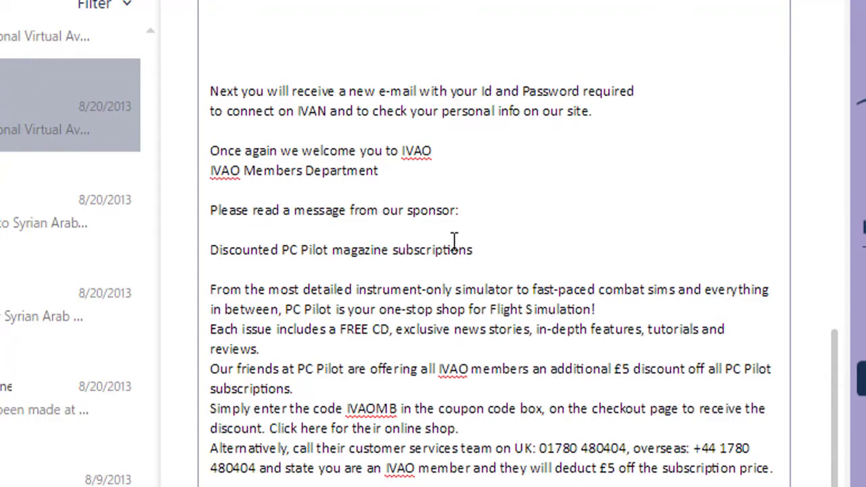
- Scroll through the IVAO Members e-mail to the member ID and password details
scroll(454, 240, up, 8)
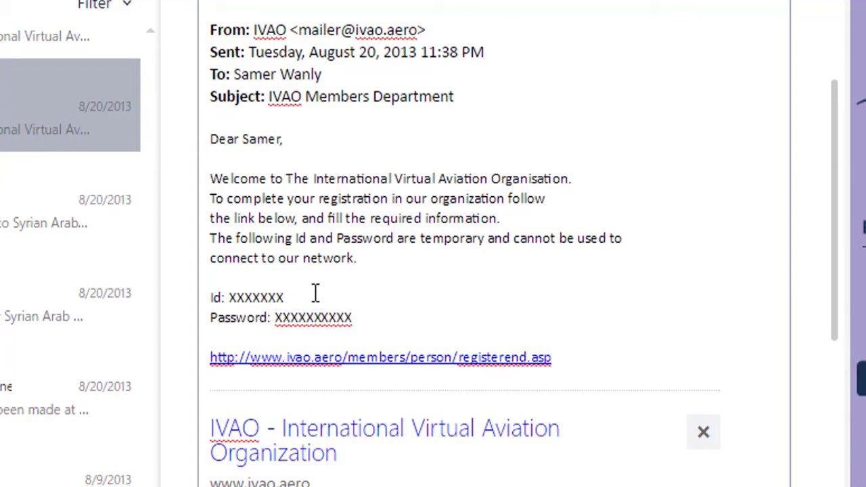
scroll(366, 264, up, 3)
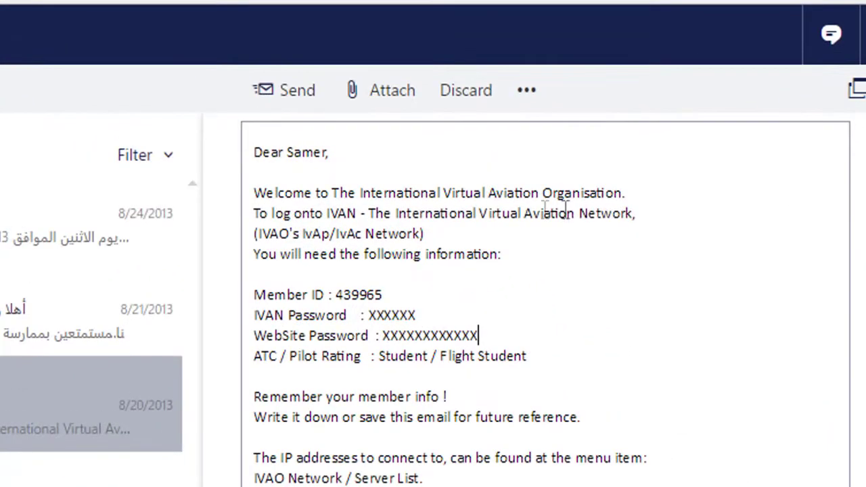
drag(387, 295, 335, 296)
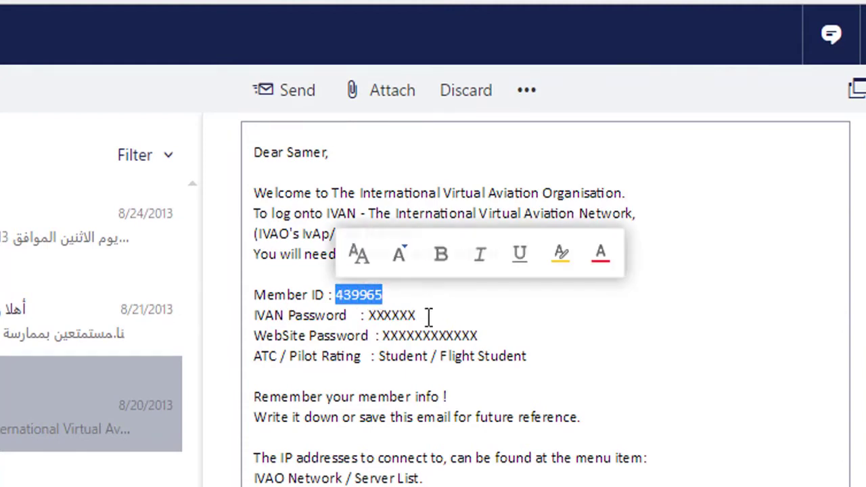
click(428, 315)
drag(430, 316, 367, 323)
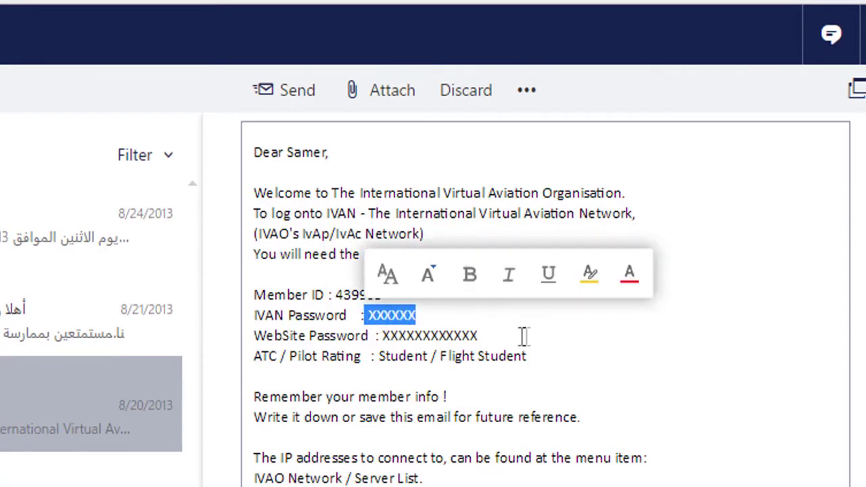
drag(480, 336, 383, 336)
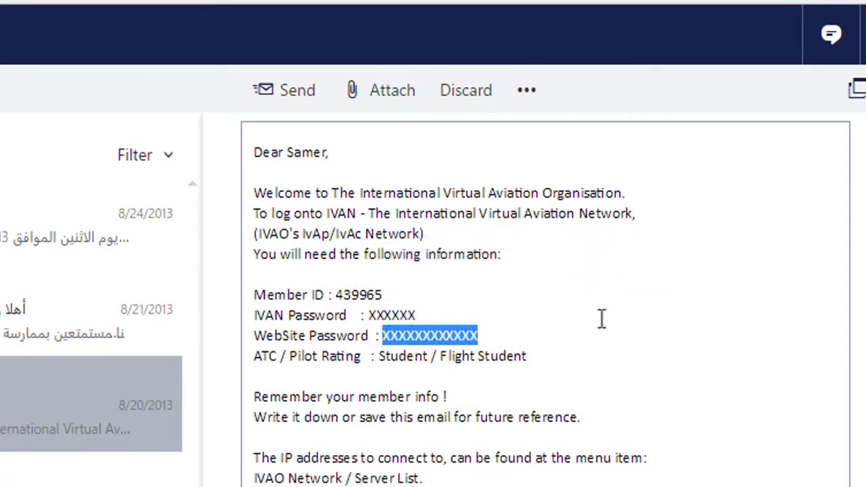
click(696, 457)
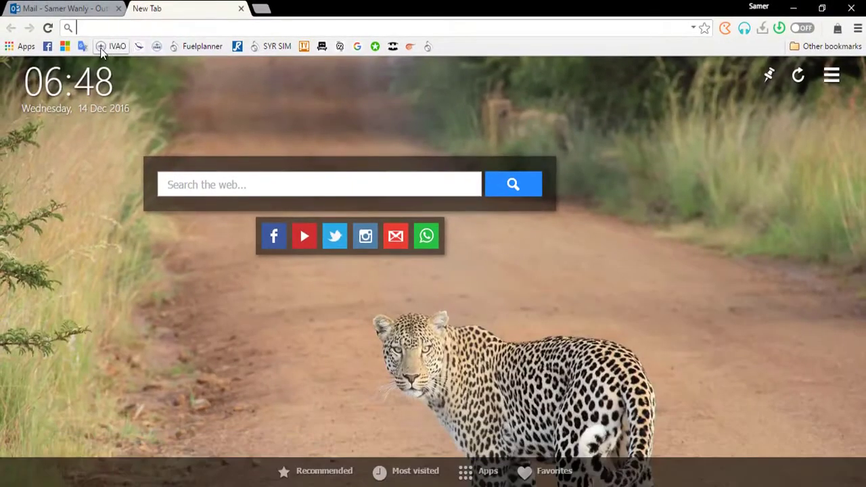
- Load IVAO WebEye from the bookmark and show flight ACE287's flight plan
click(156, 46)
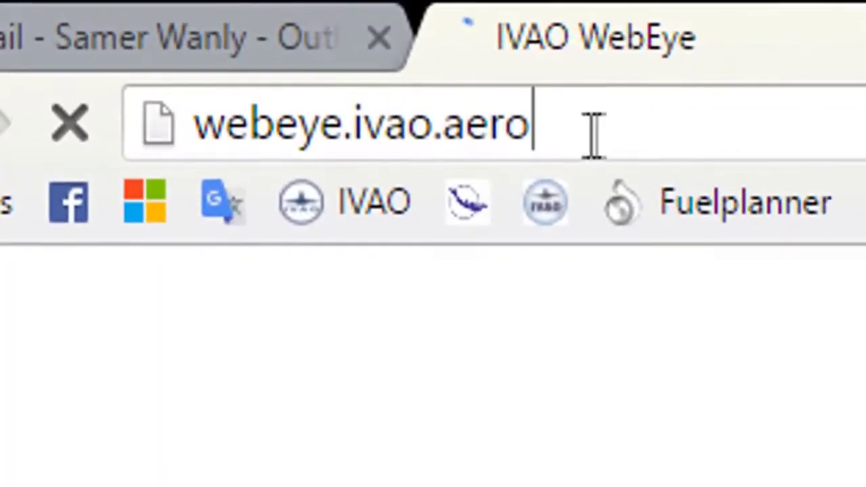
drag(593, 134, 203, 140)
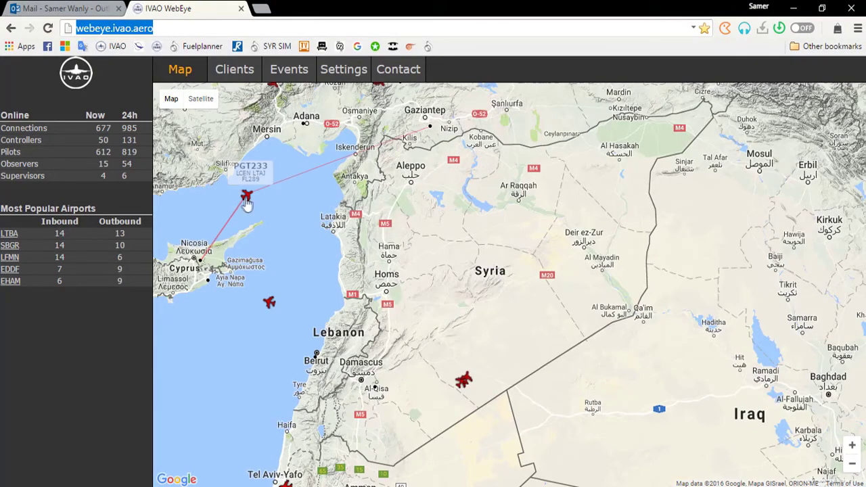
scroll(295, 267, down, 1)
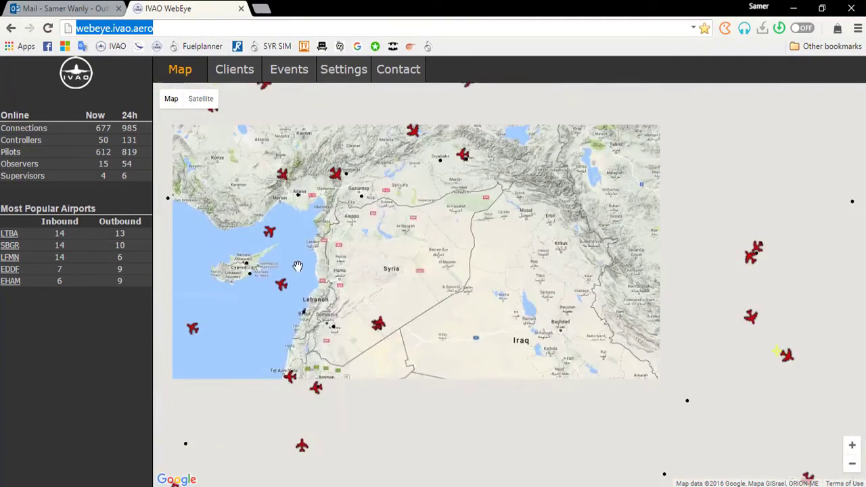
scroll(299, 266, down, 3)
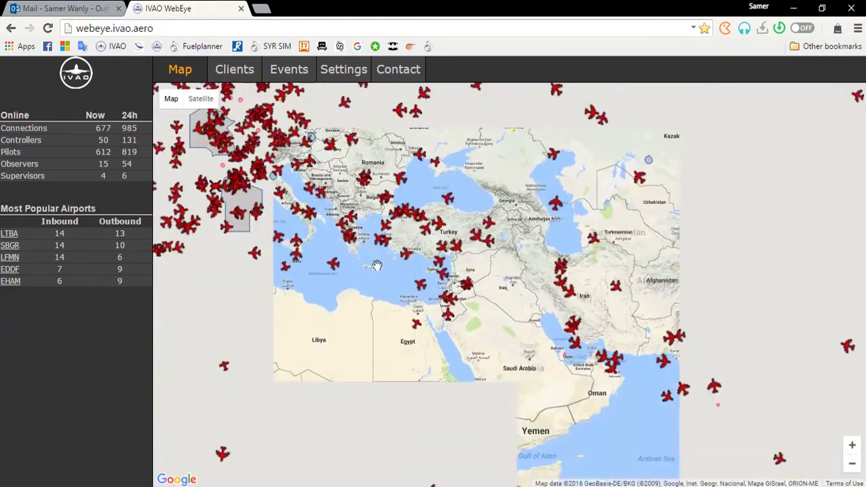
drag(377, 265, 479, 316)
click(451, 287)
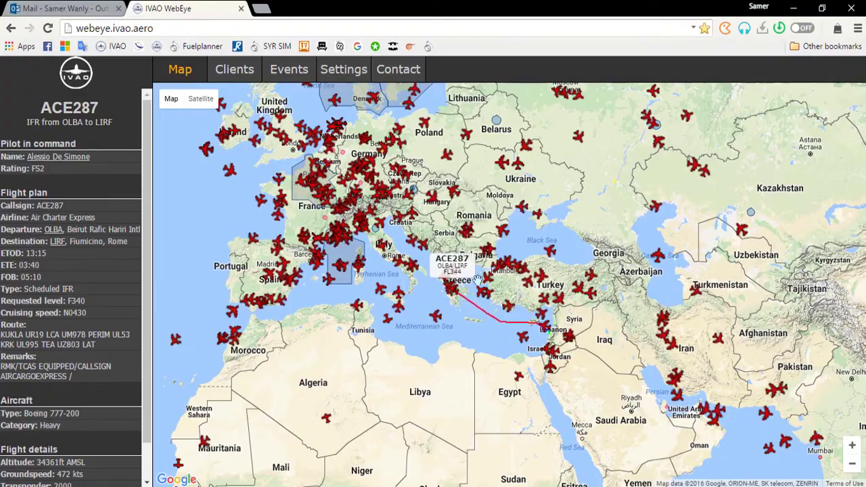
- Zoom and pan the traffic map to bring Turkey, Syria and Iran into view
scroll(494, 323, up, 1)
drag(717, 361, 453, 297)
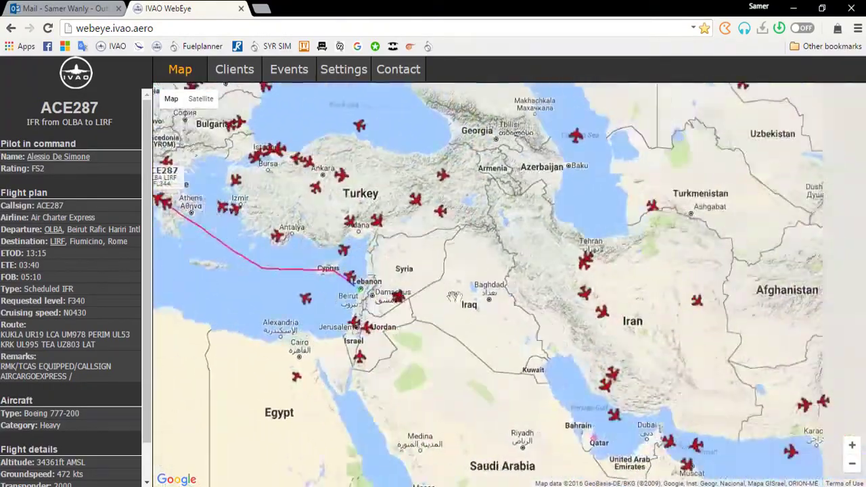
scroll(417, 266, up, 1)
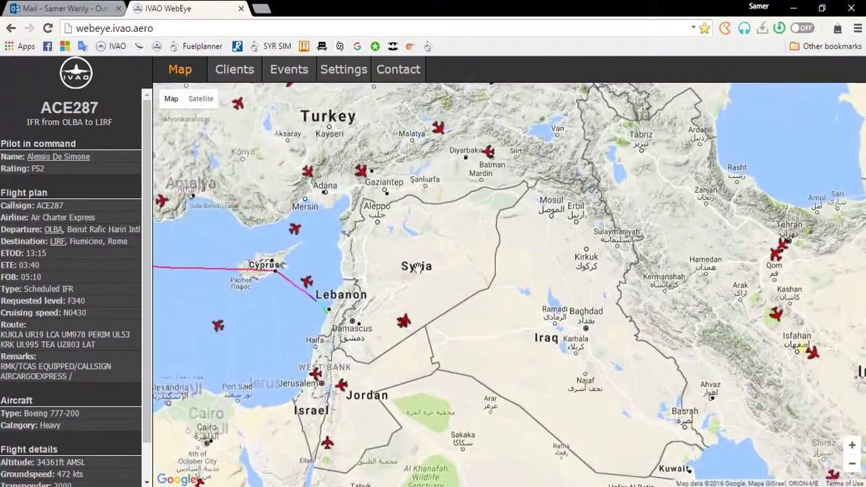
- Return to the Outlook welcome e-mail and highlight the IVAN password value
click(88, 13)
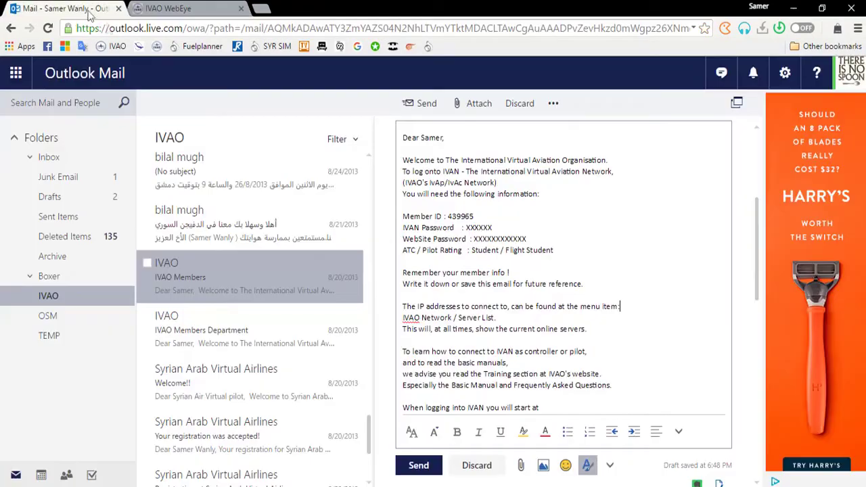
drag(487, 228, 520, 230)
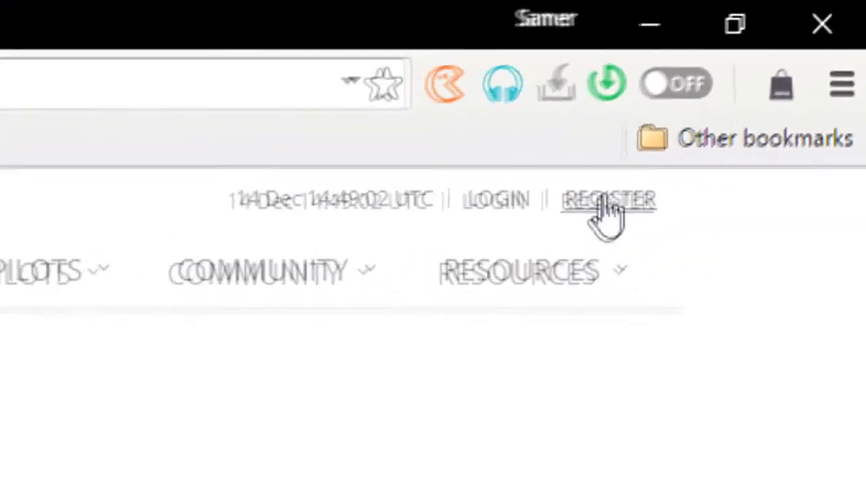
- Go to the IVAO login page and check the autofilled user ID and password
click(504, 211)
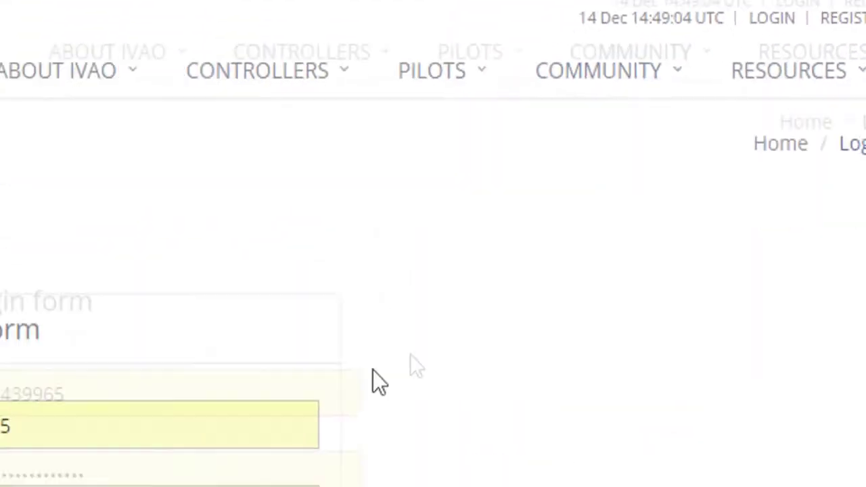
drag(411, 220, 296, 213)
click(379, 214)
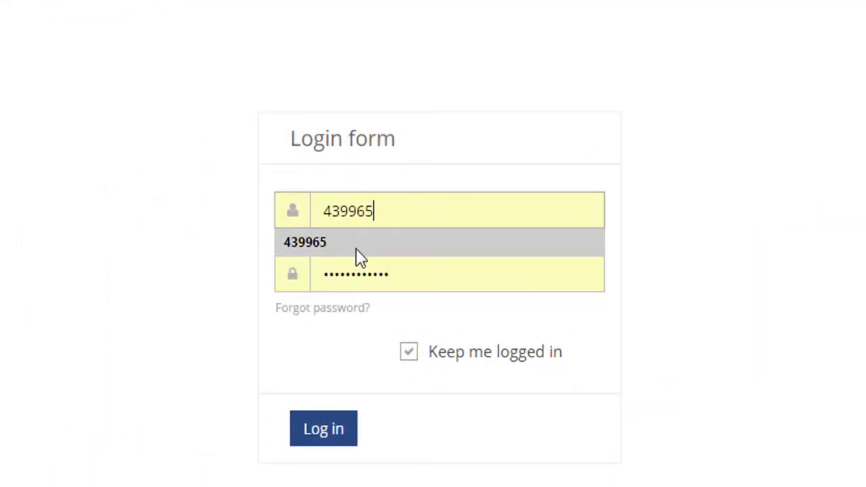
click(318, 244)
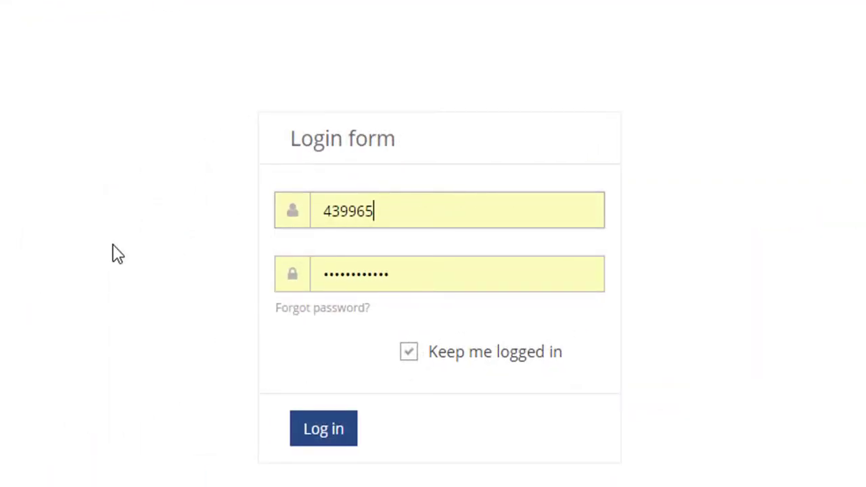
drag(464, 269, 48, 290)
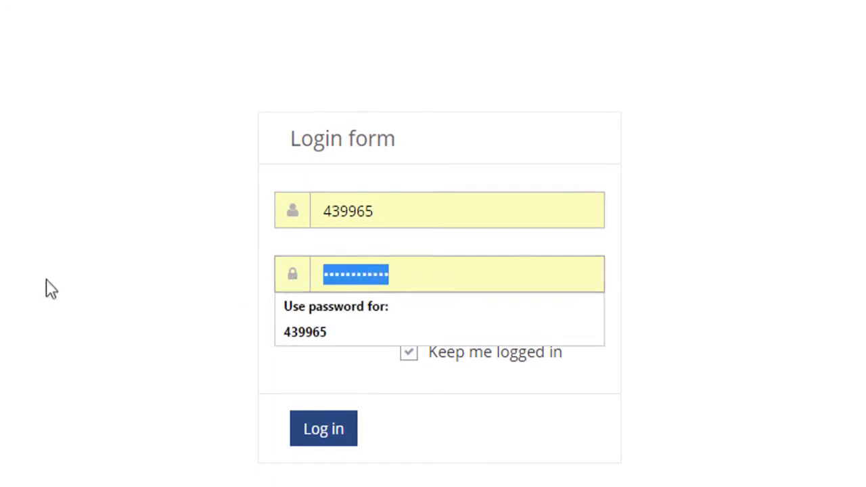
click(87, 288)
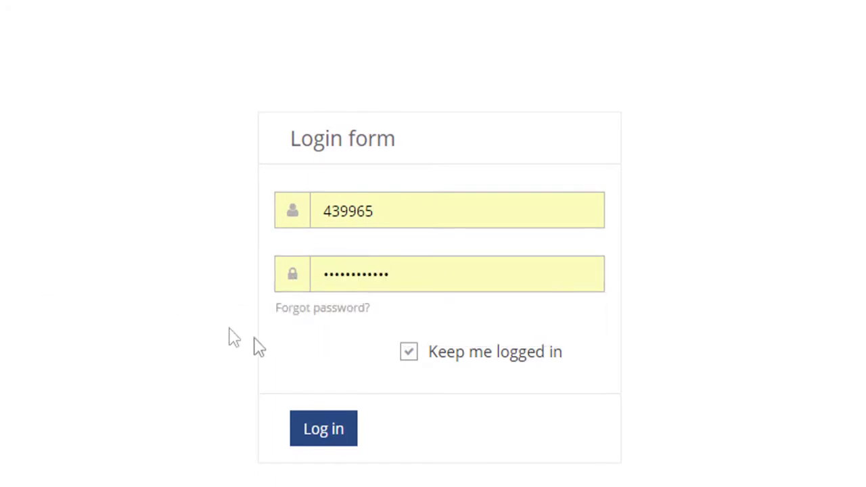
- Log in with Keep me logged in ticked
click(408, 353)
click(299, 435)
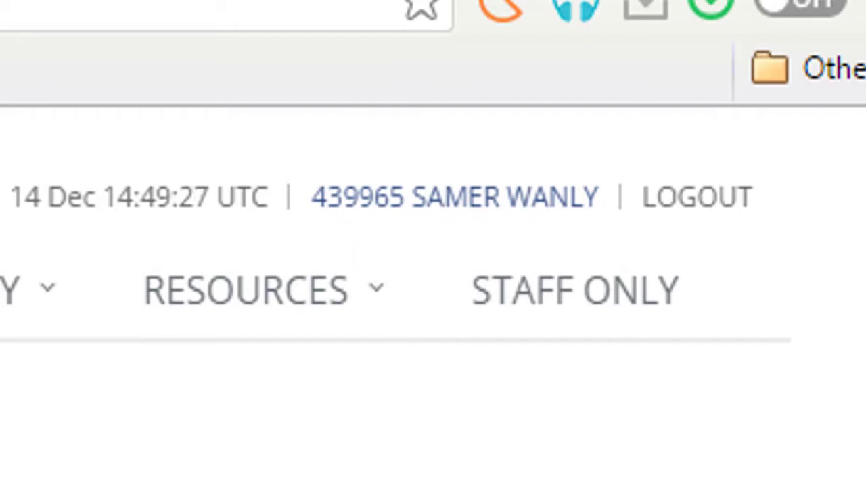
mouse_move(308, 298)
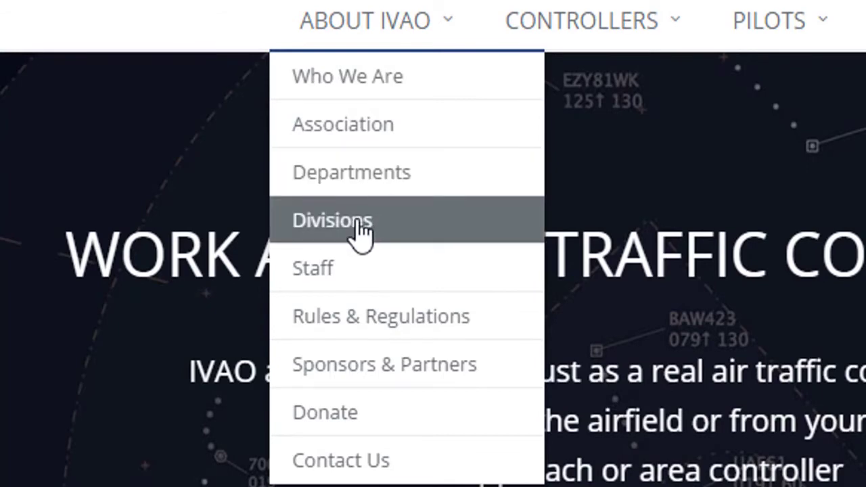
- Open the Divisions page and scroll the country flag list down to Syria
click(359, 222)
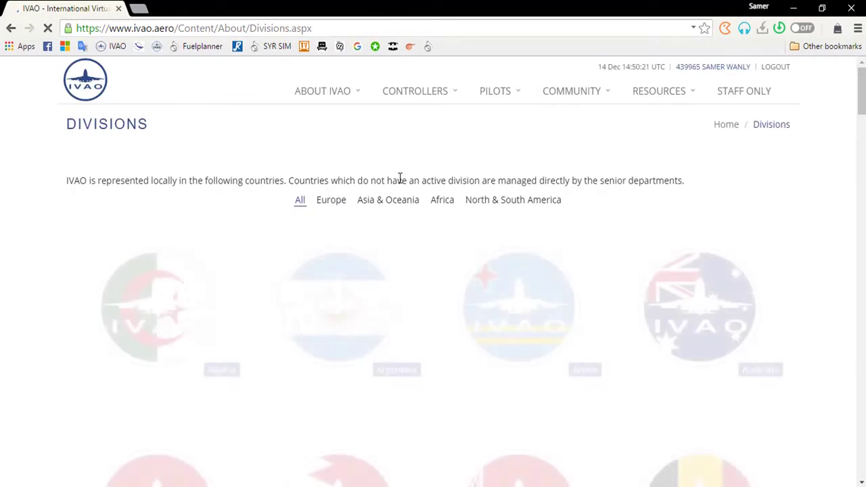
scroll(406, 264, down, 10)
scroll(406, 264, down, 15)
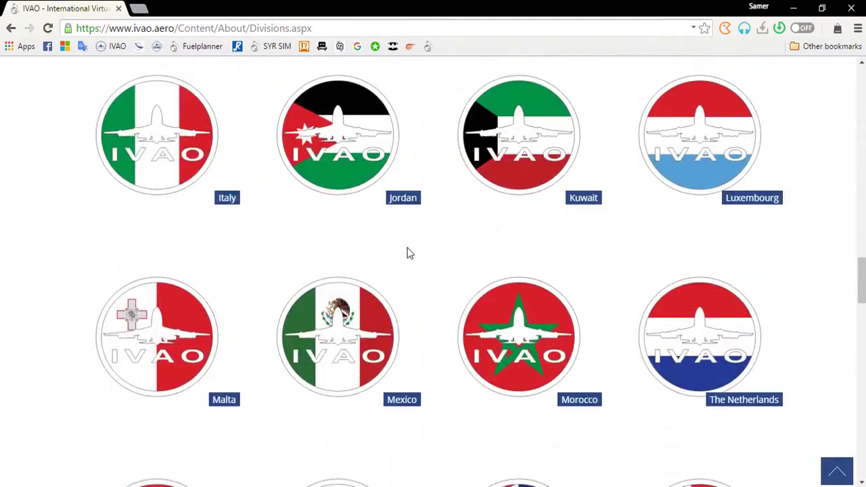
scroll(409, 253, down, 6)
scroll(408, 253, down, 14)
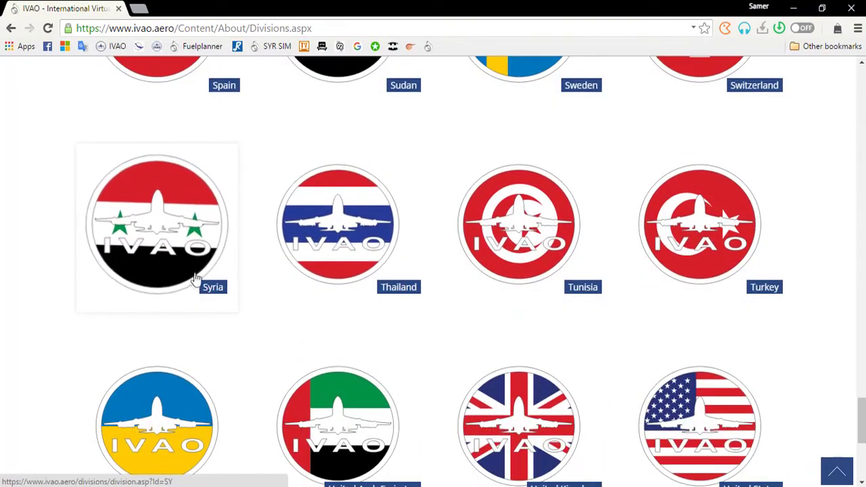
- Open the Syria division details page and its contact e-mail link
click(189, 250)
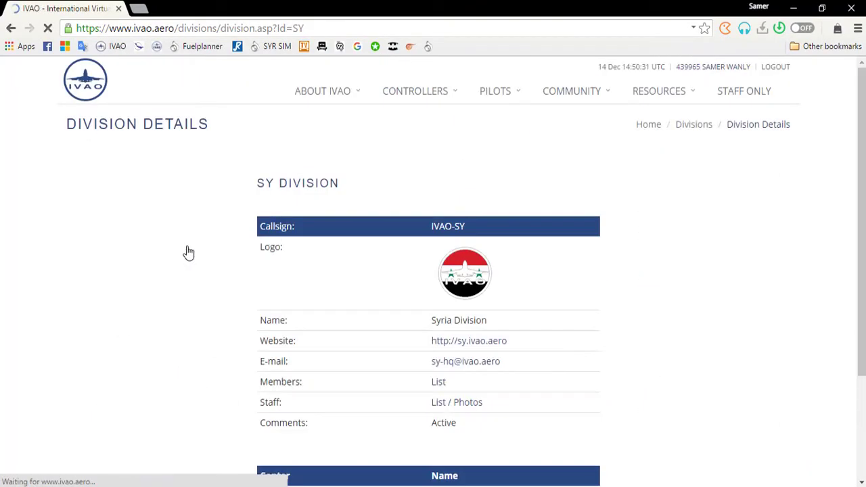
scroll(131, 291, down, 2)
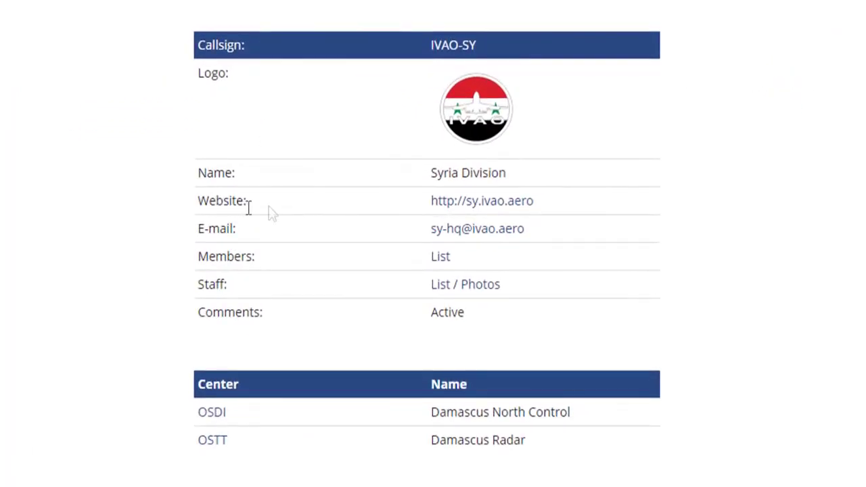
click(464, 233)
- Open the division's Members list and Staff list in new tabs
right_click(440, 262)
click(491, 270)
right_click(450, 285)
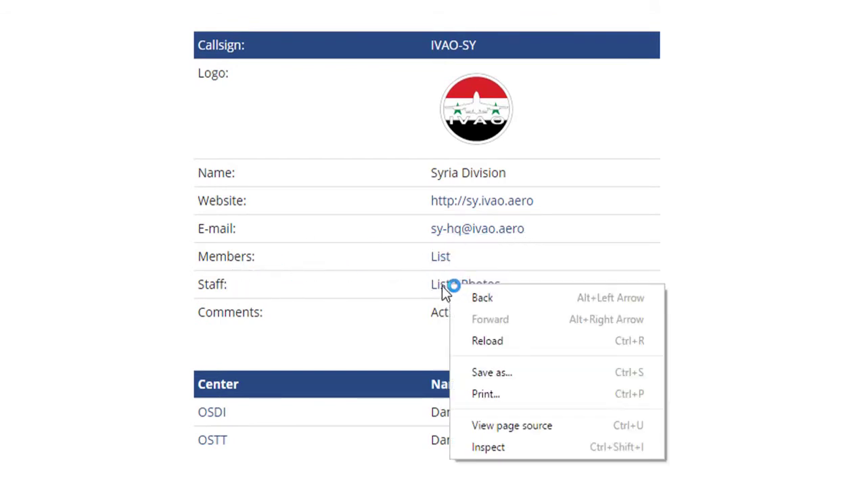
right_click(436, 285)
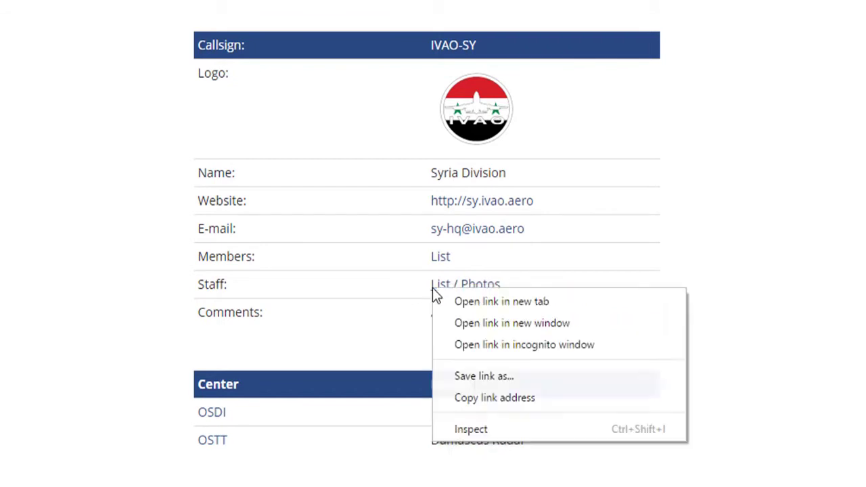
click(474, 300)
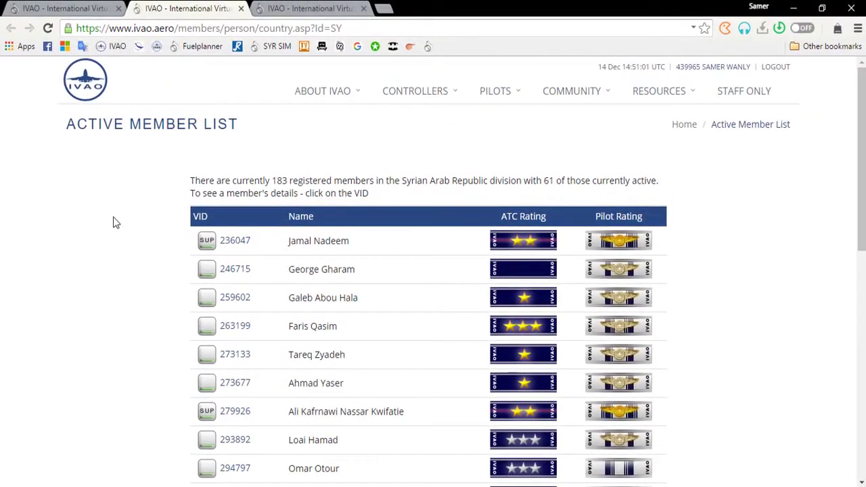
- Browse the Active Member List, then switch tabs and look through the Syrian staff list
scroll(140, 298, down, 8)
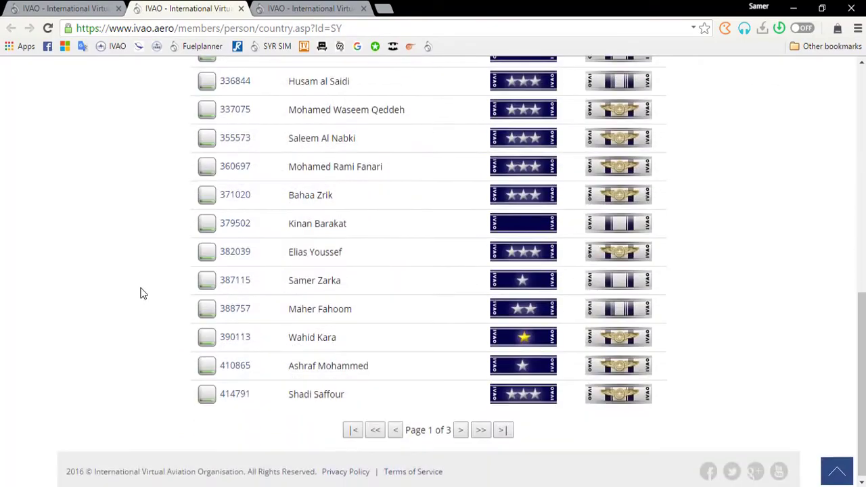
key(ctrl+Tab)
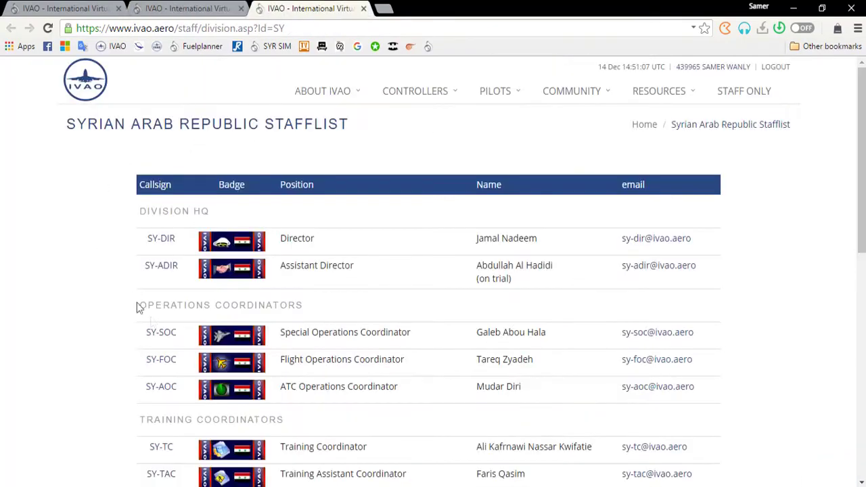
scroll(74, 223, down, 4)
scroll(84, 219, up, 3)
scroll(83, 219, down, 5)
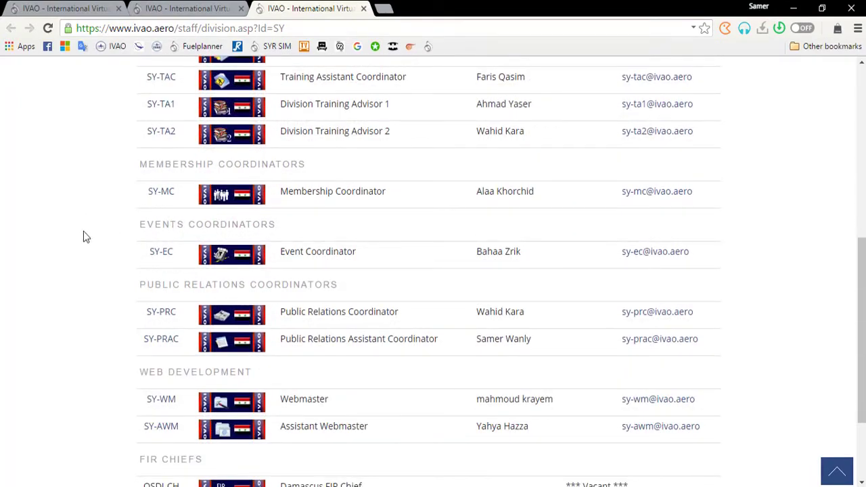
scroll(84, 235, down, 1)
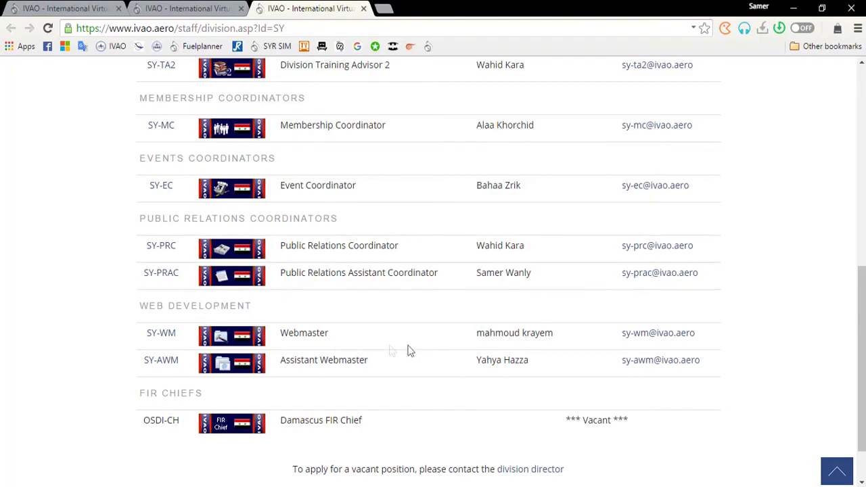
scroll(385, 313, up, 3)
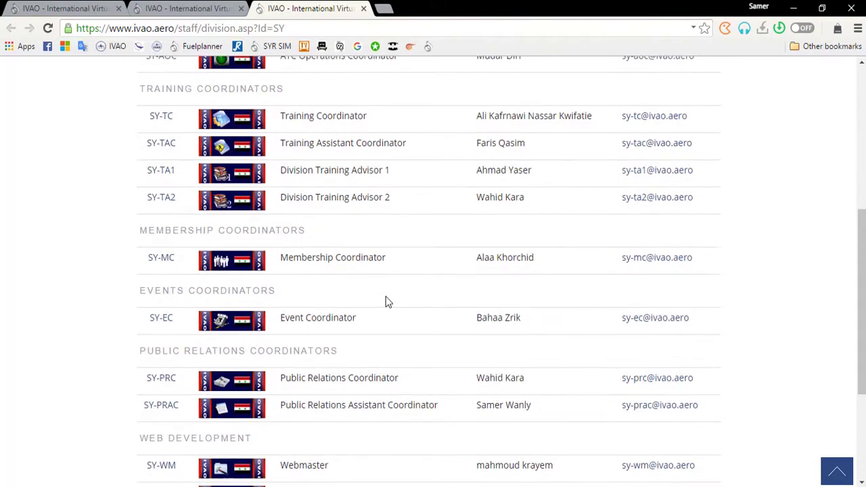
scroll(508, 233, up, 1)
scroll(386, 234, up, 2)
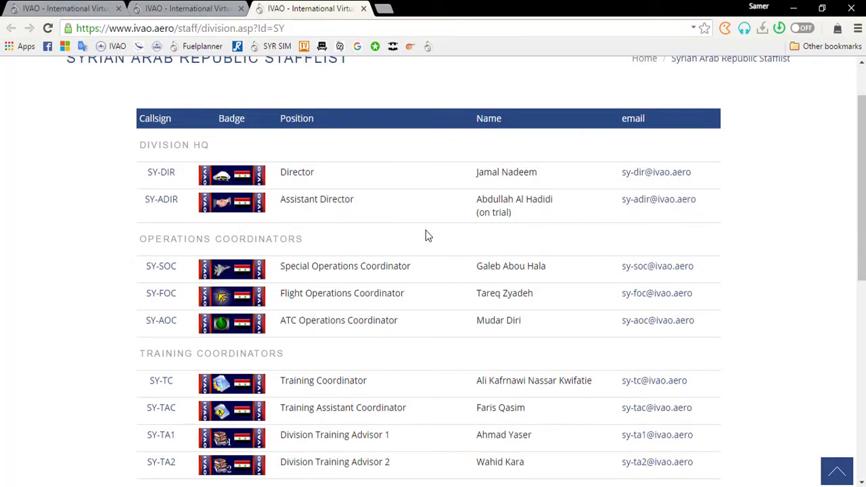
- Close the member and staff list tabs and go to COMMUNITY > IVAO Forums
click(241, 8)
click(241, 8)
scroll(603, 178, up, 2)
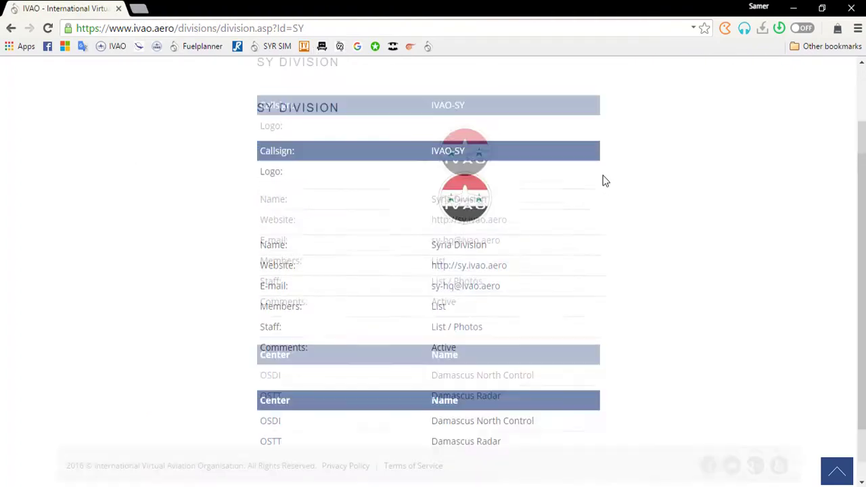
mouse_move(574, 90)
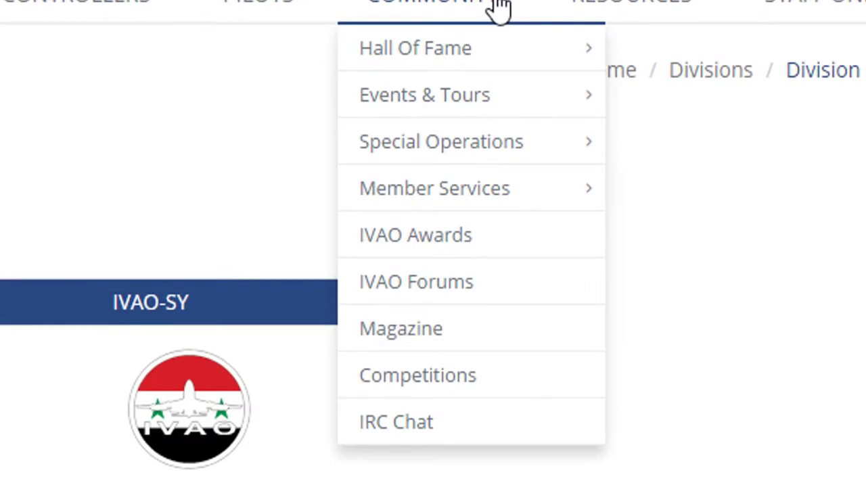
click(439, 281)
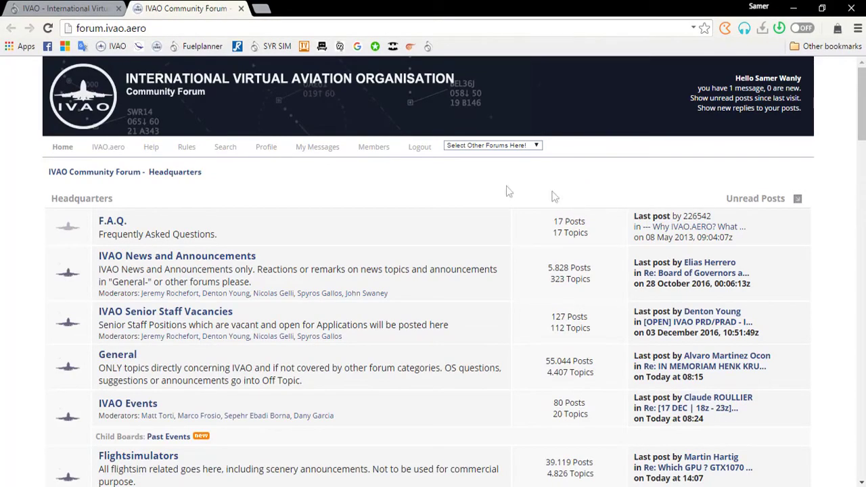
scroll(32, 277, down, 1)
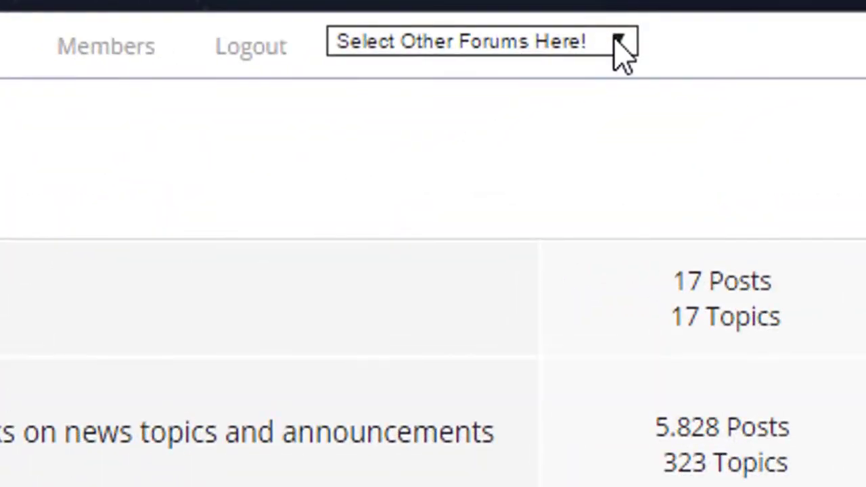
click(619, 42)
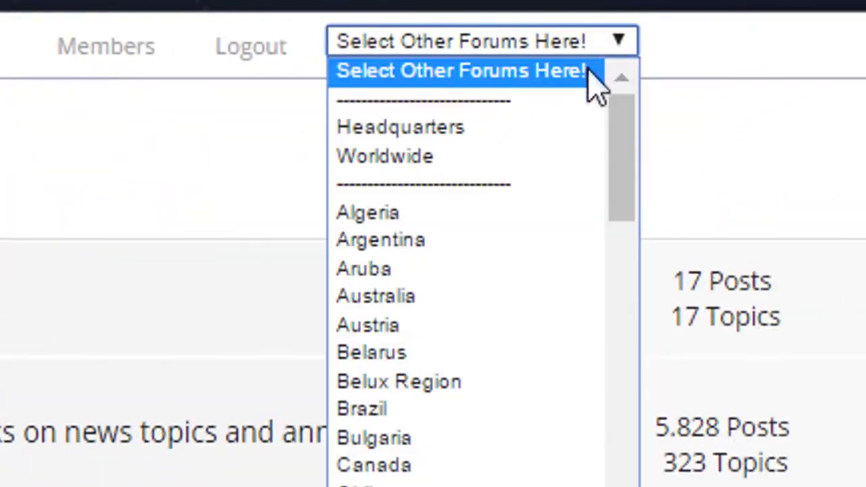
scroll(508, 305, down, 10)
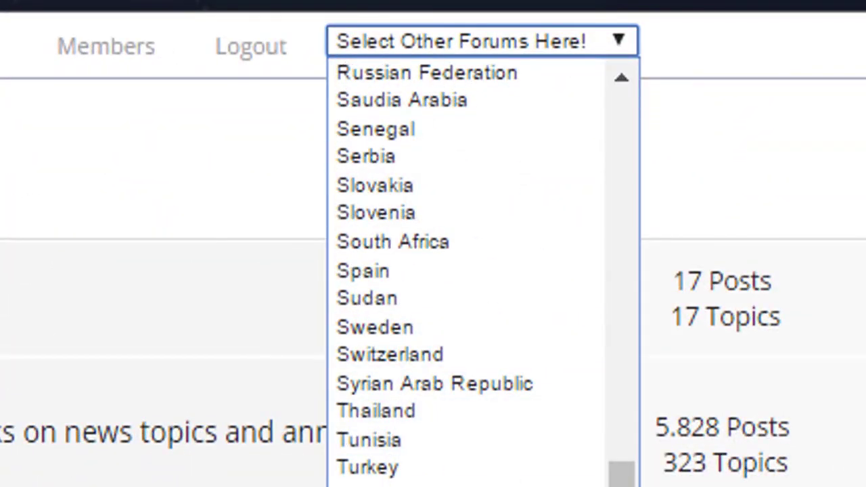
click(521, 386)
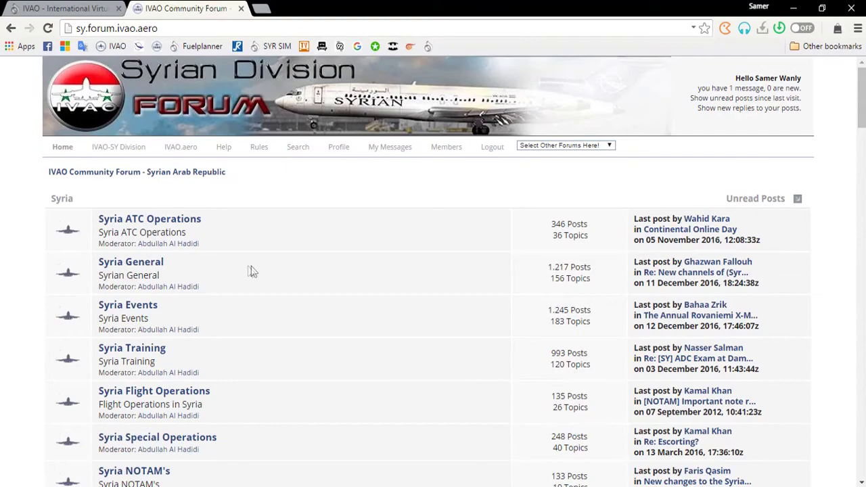
scroll(185, 247, down, 7)
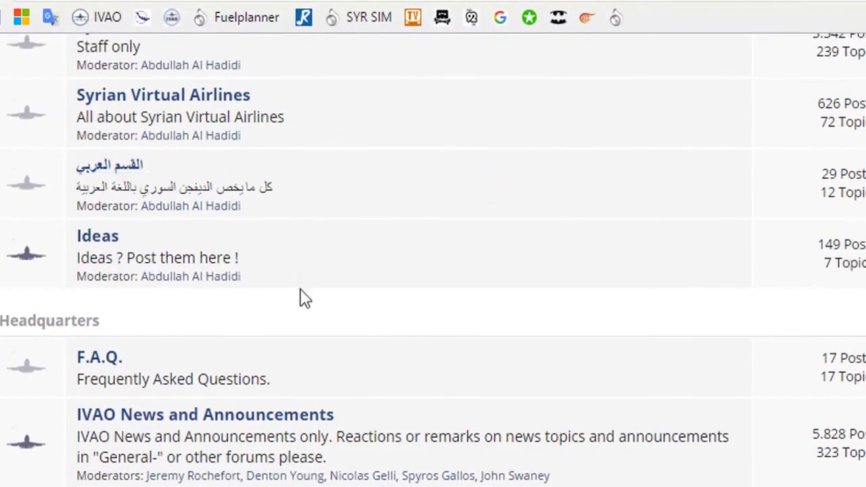
scroll(285, 366, up, 3)
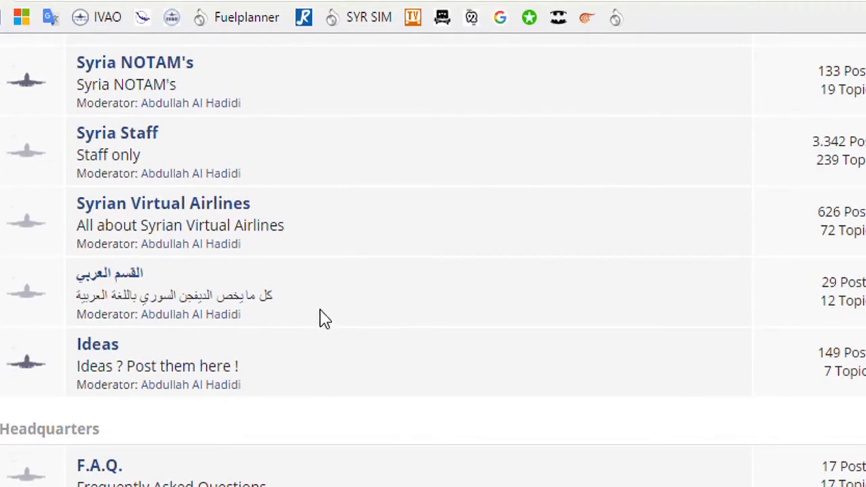
scroll(402, 286, up, 4)
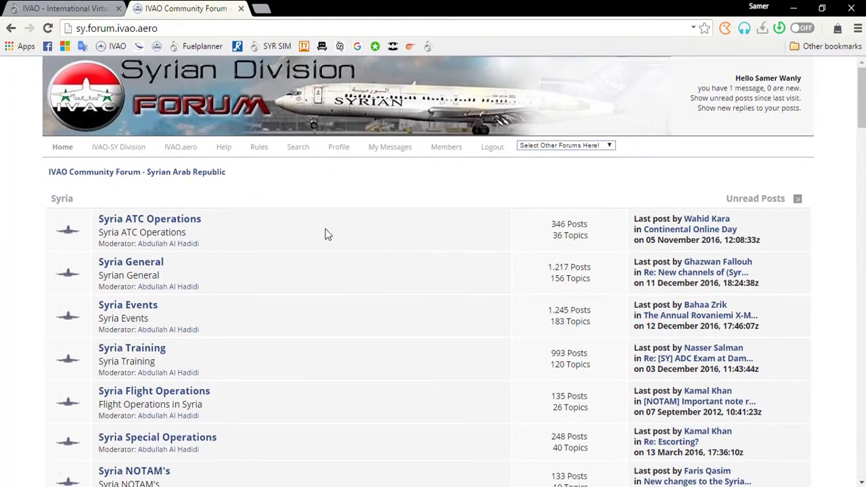
click(8, 29)
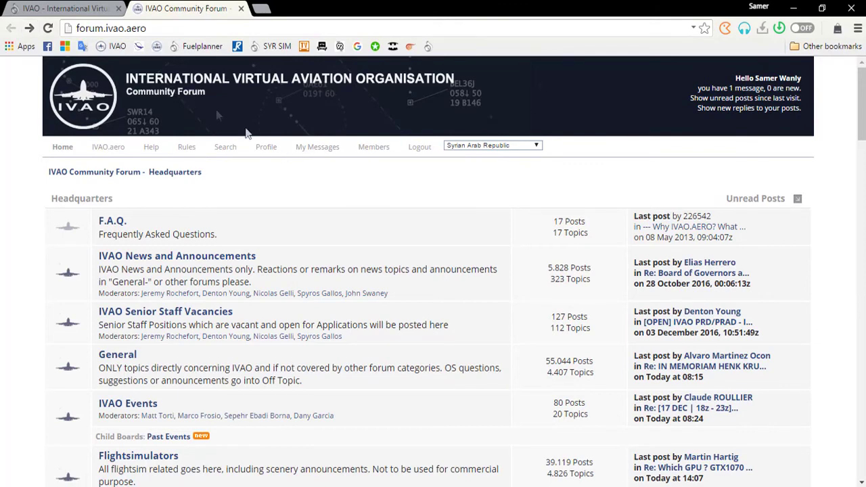
- Close the forum tab and return to the IVAO homepage via the Home breadcrumb
click(242, 9)
mouse_move(511, 90)
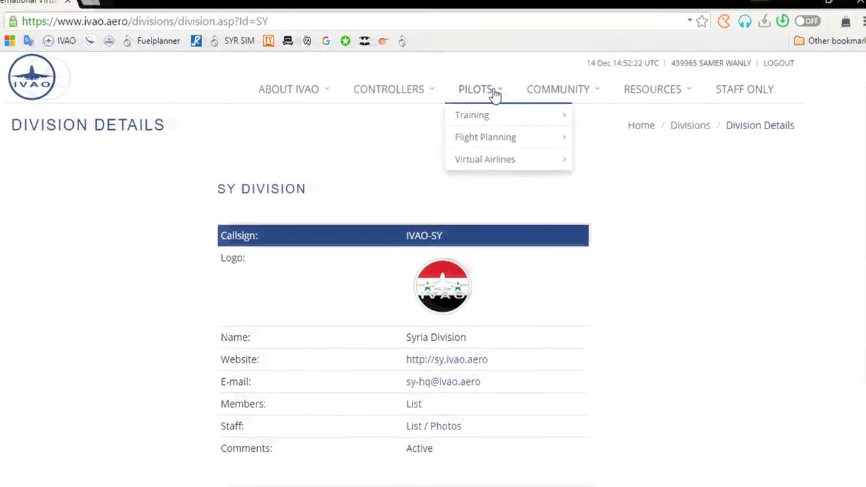
mouse_move(474, 115)
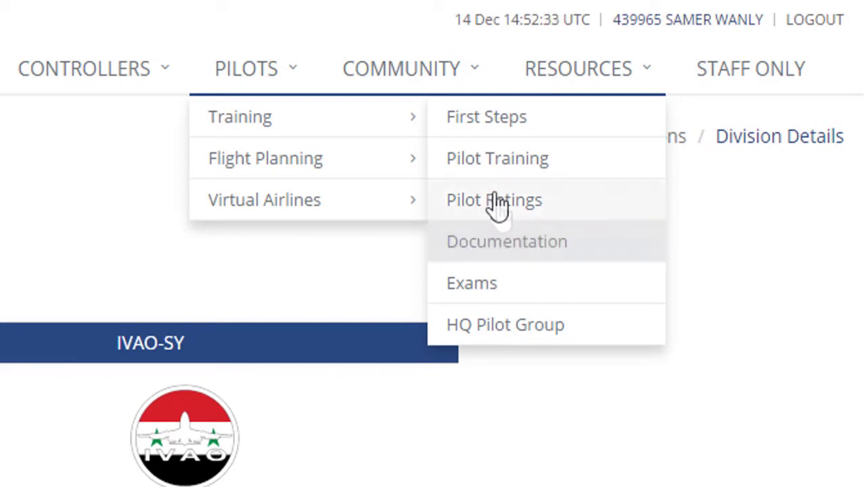
mouse_move(144, 85)
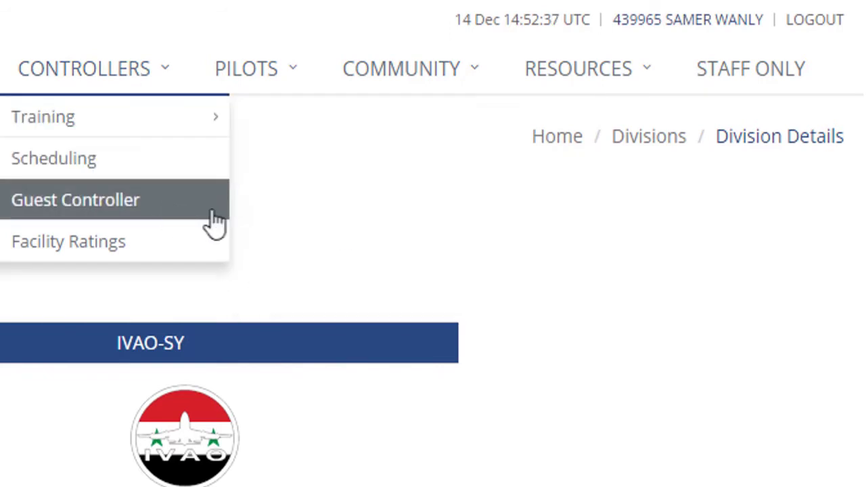
mouse_move(589, 87)
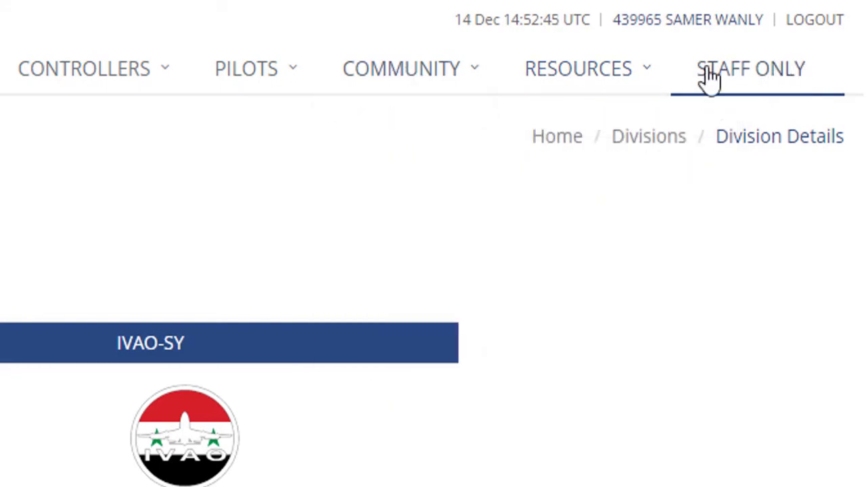
mouse_move(97, 58)
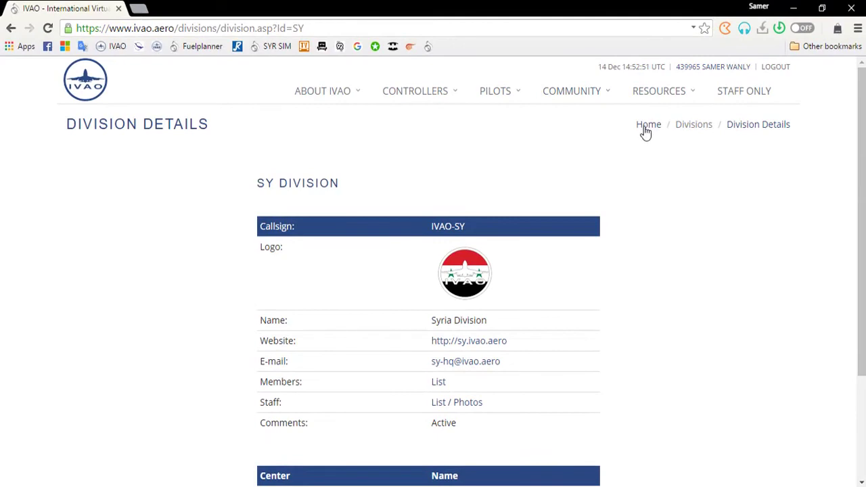
click(645, 128)
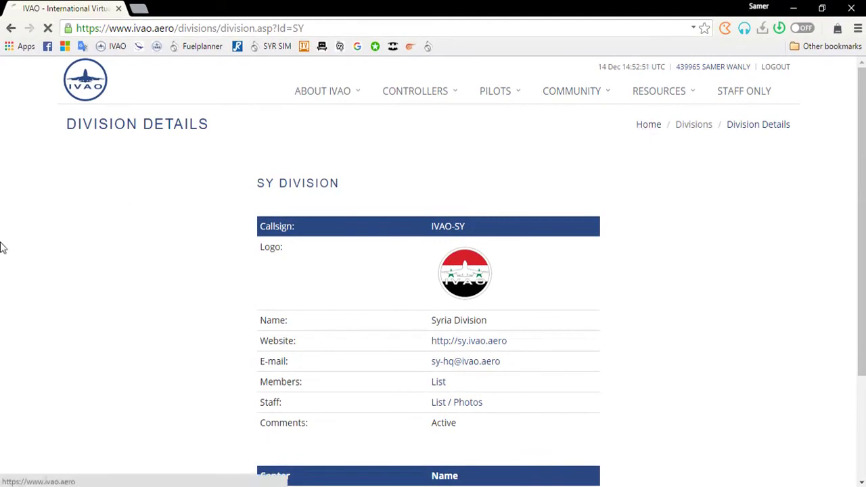